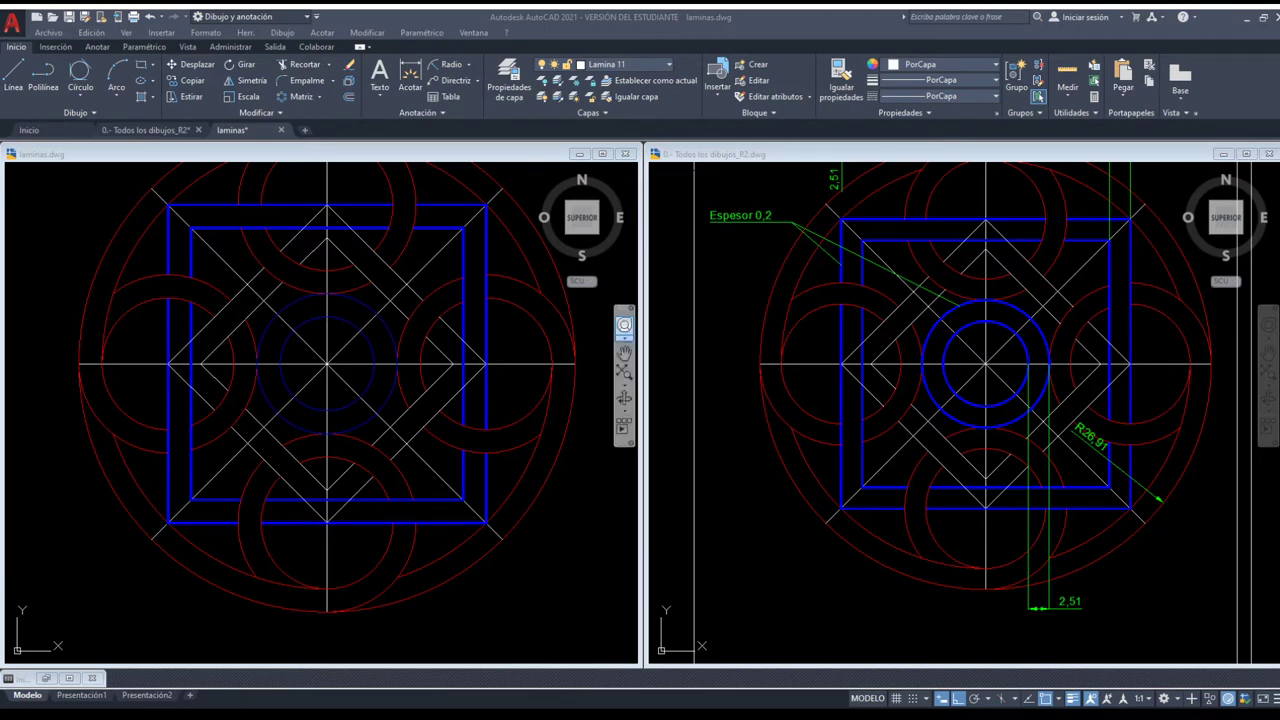
- Activate the reference drawing 0.- Todos los dibujos_R2.dwg and zoom in on its blue central circles
click(1000, 335)
scroll(1000, 335, up, 2)
scroll(1000, 335, up, 4)
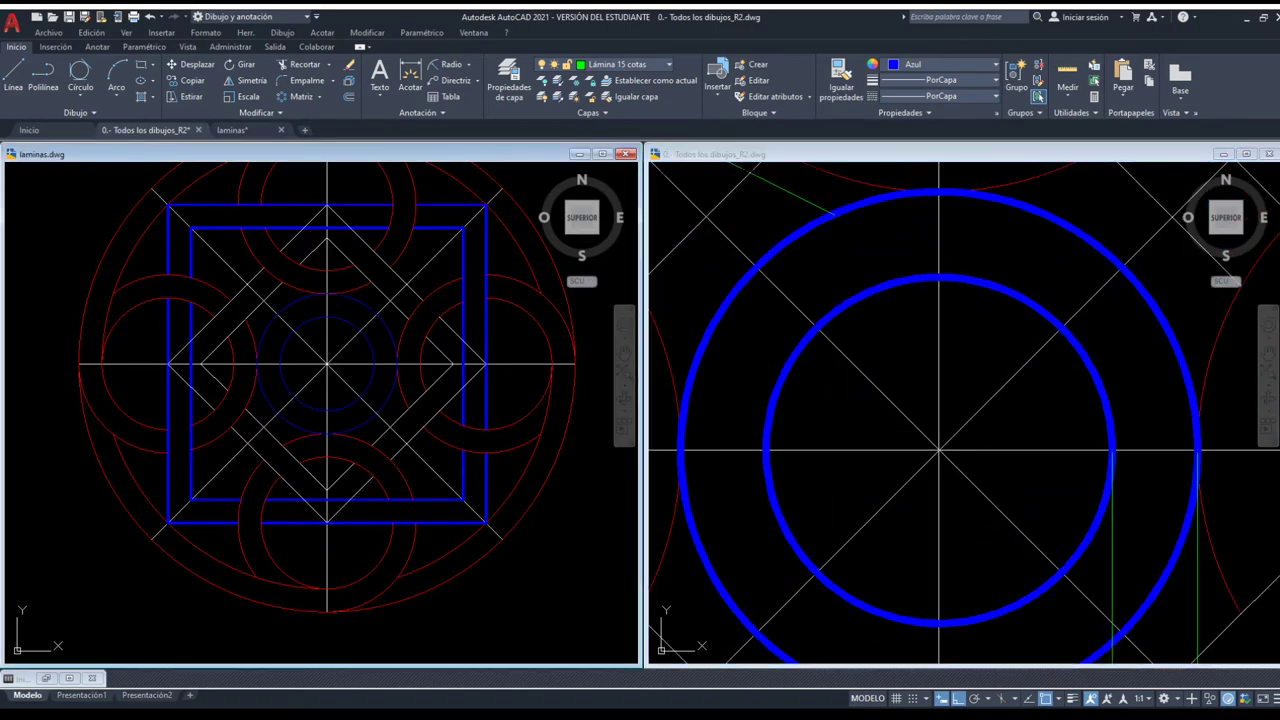
- Select and zoom in on the central circle in laminas.dwg, then clear the selection
click(343, 302)
scroll(364, 296, up, 2)
scroll(362, 308, up, 2)
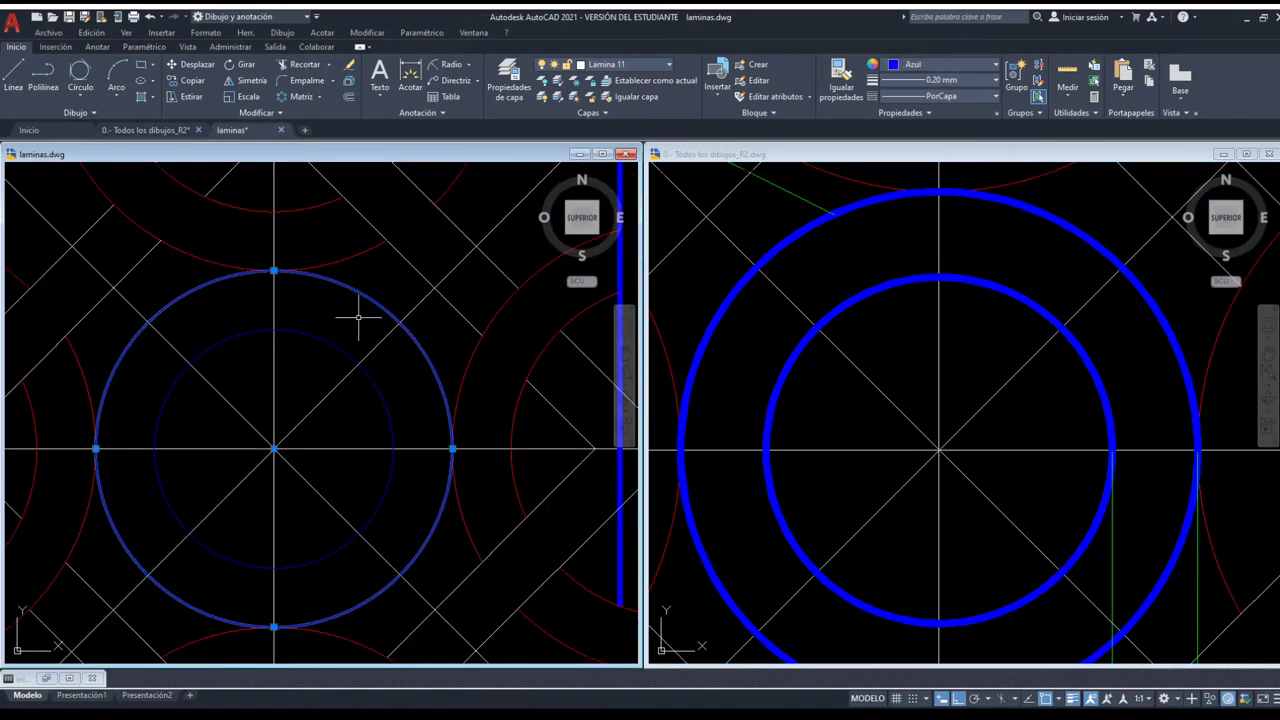
key(Escape)
key(Return)
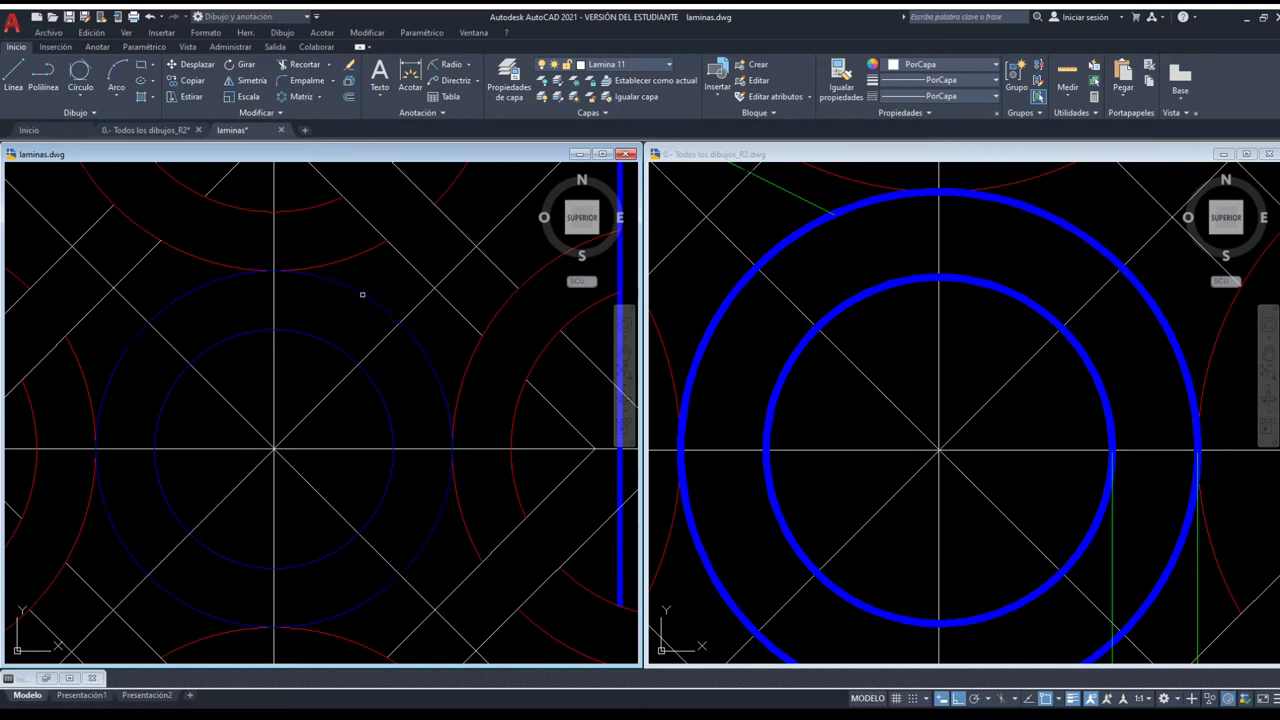
key(Escape)
- Frame the central square in both drawings, showing the reference's blue circles and R26.91 dimension
scroll(363, 294, down, 3)
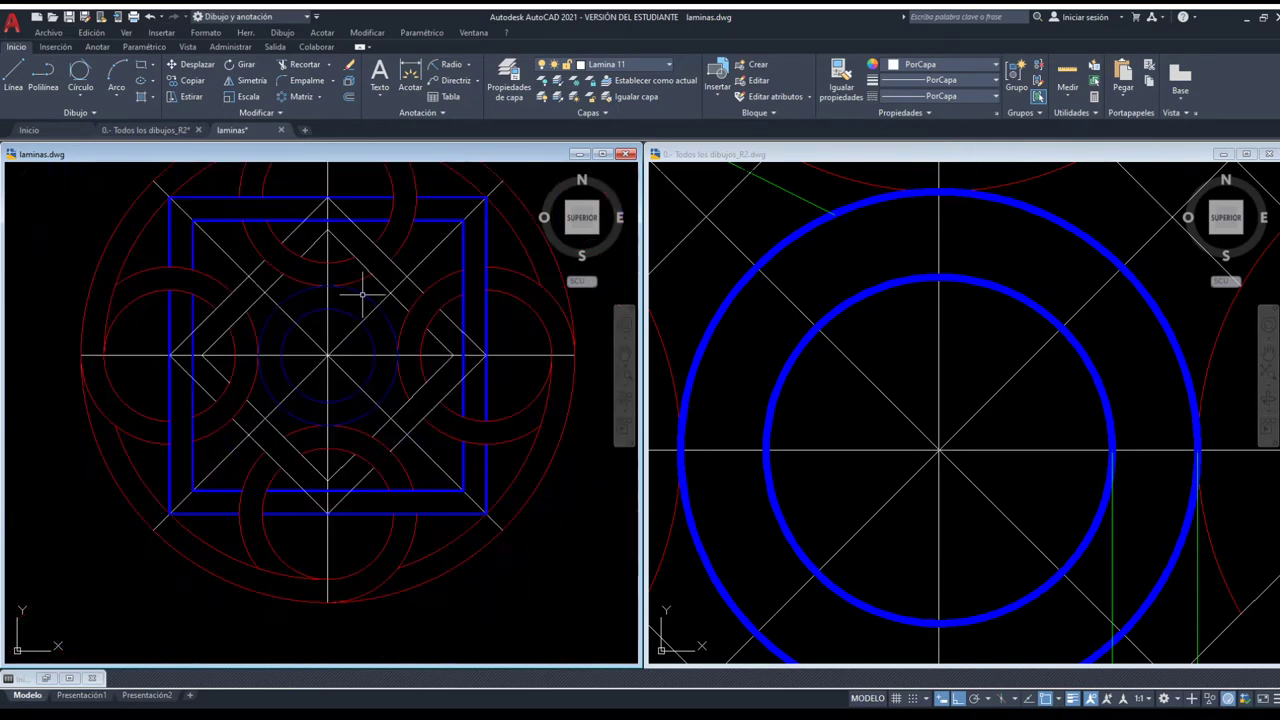
click(800, 370)
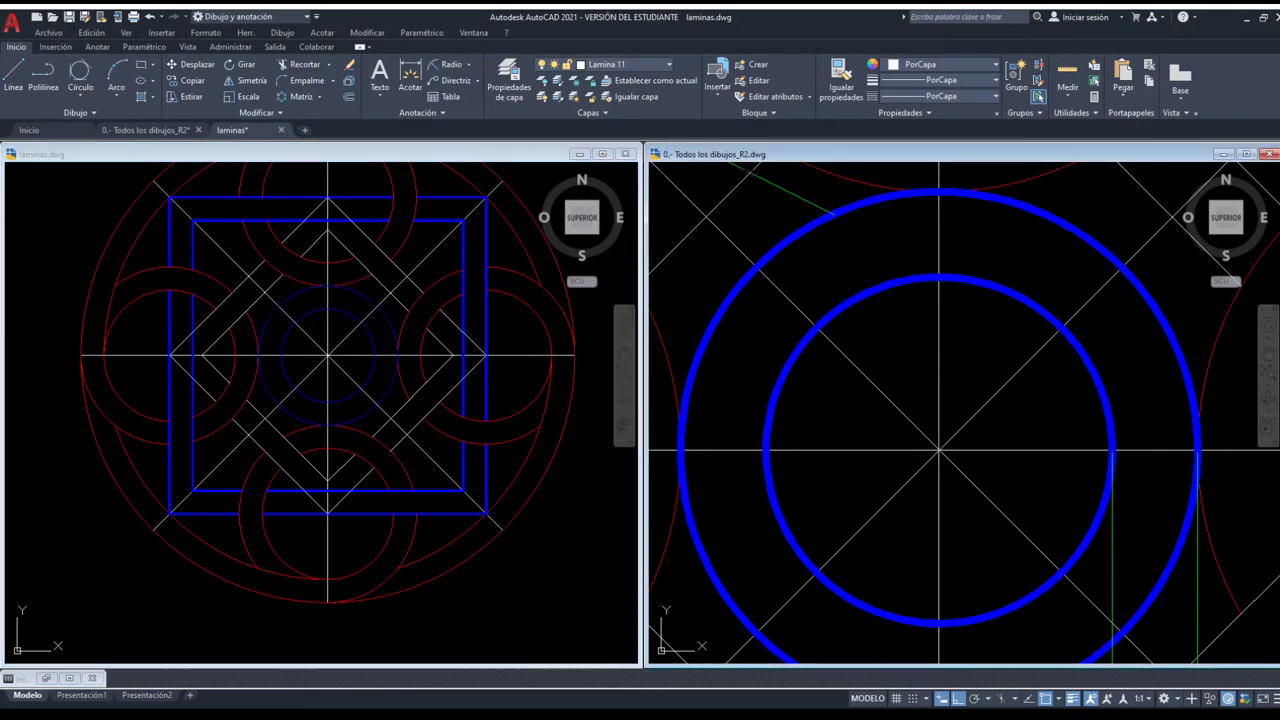
scroll(813, 386, down, 2)
scroll(378, 311, up, 2)
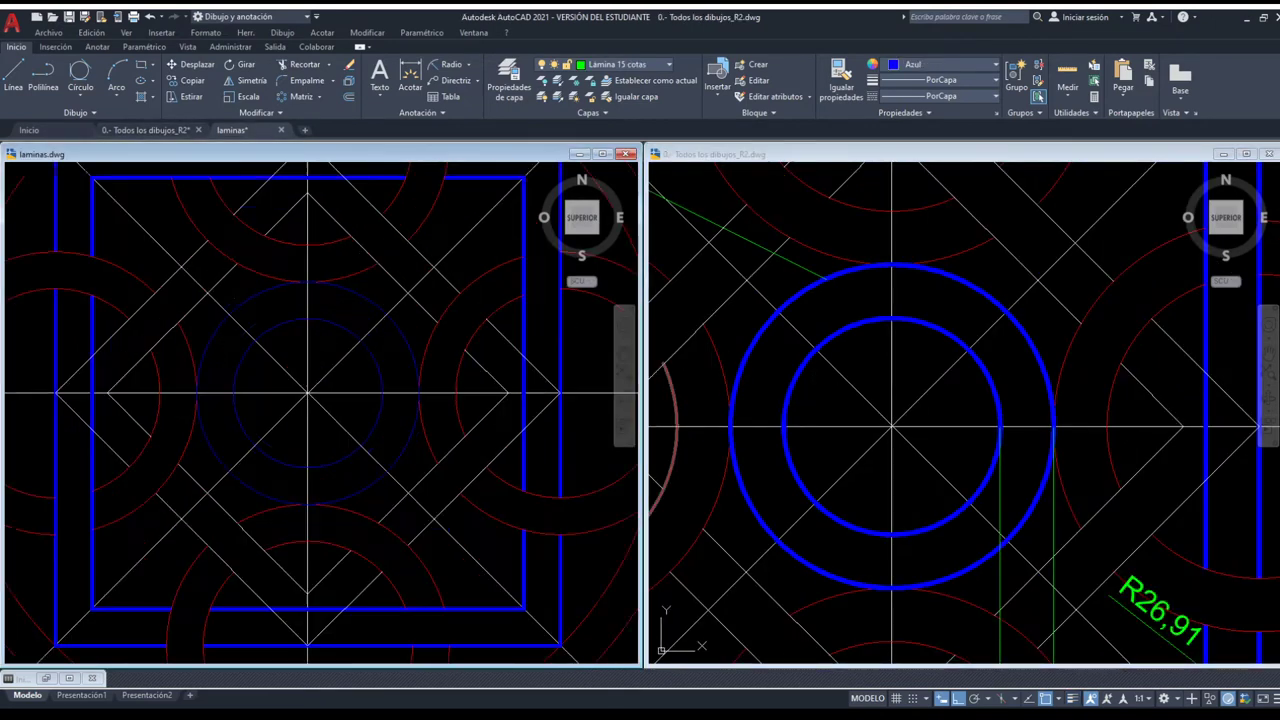
- Compare laminas.dwg's central circle with the reference, then make laminas.dwg active again
click(357, 288)
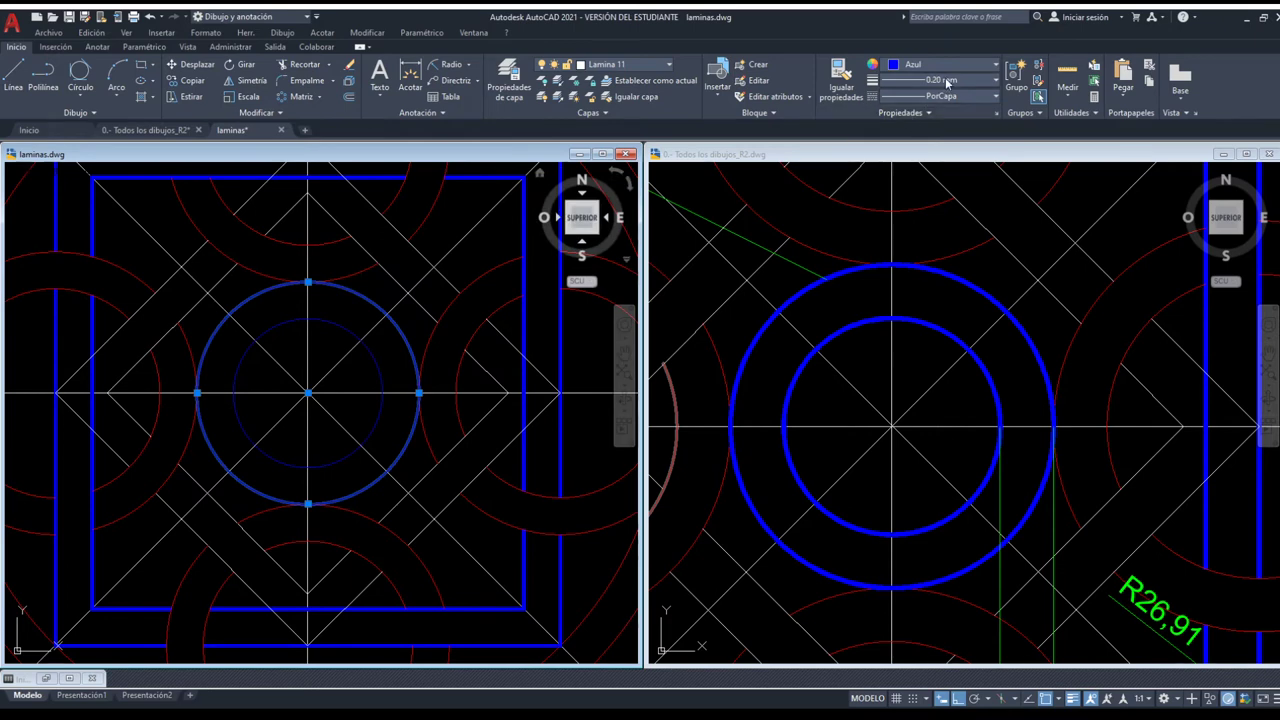
click(863, 306)
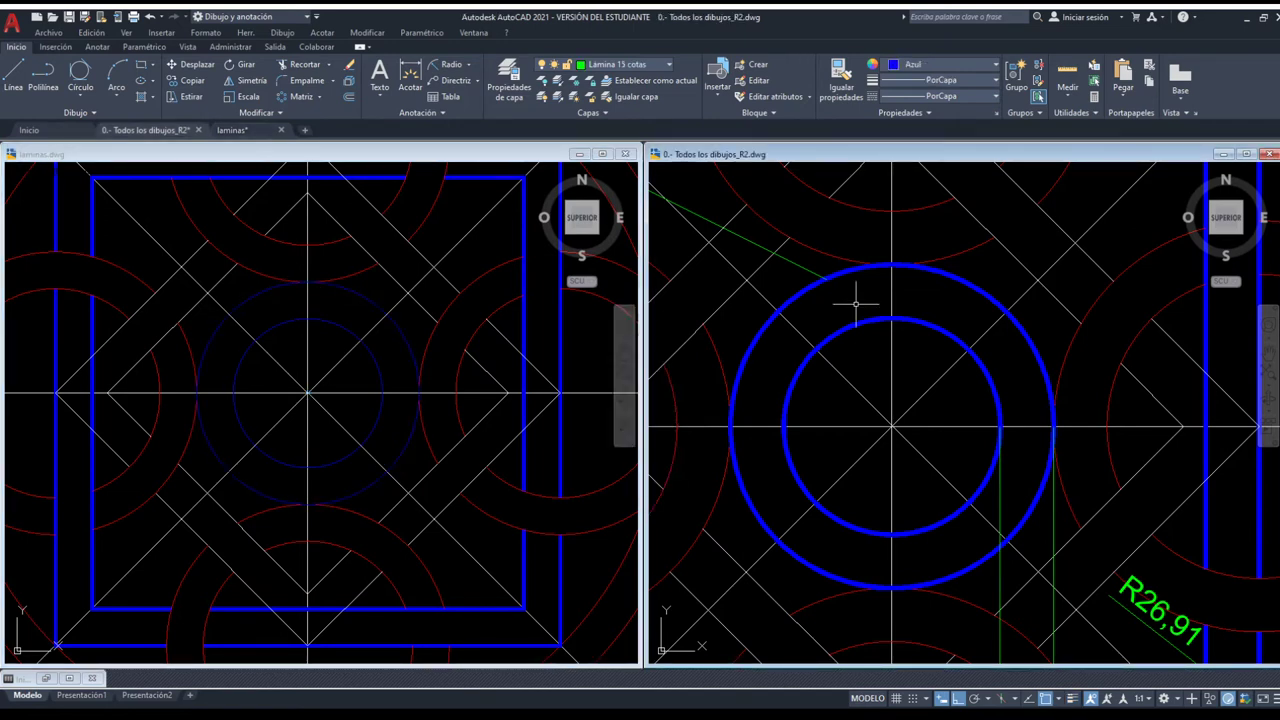
click(319, 327)
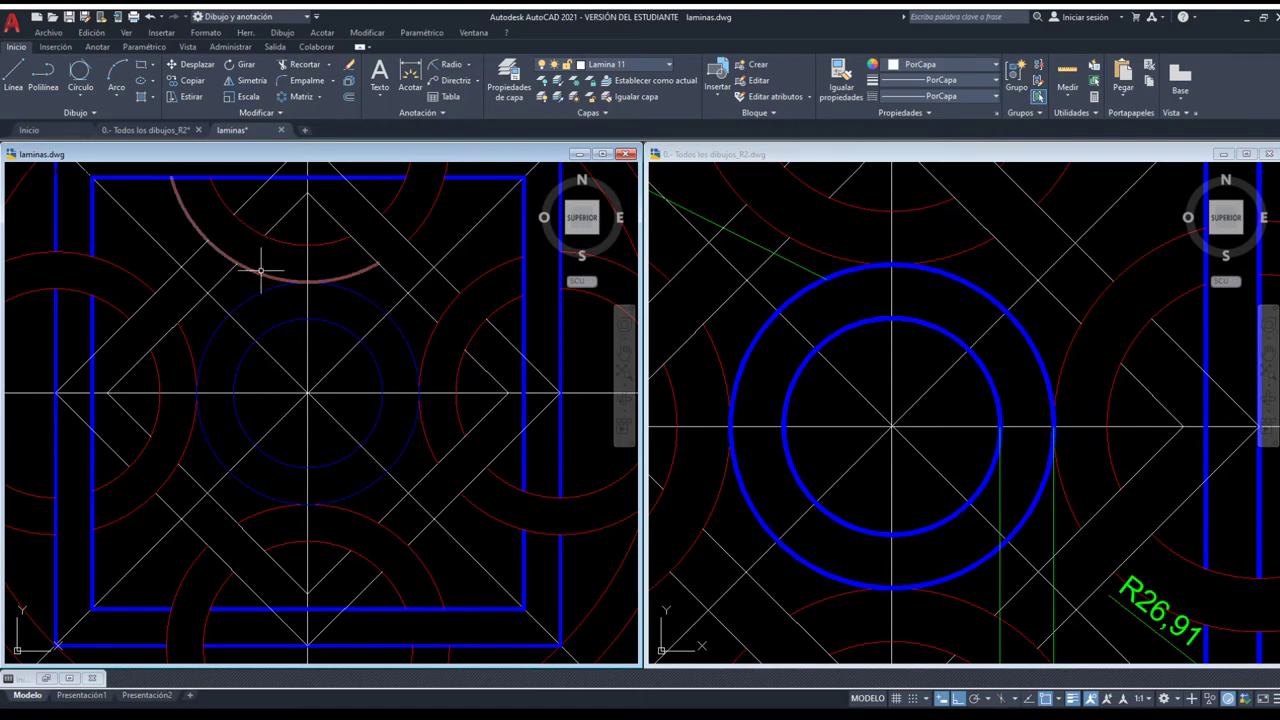
- Delete both blue central circles and the faint inner circle in laminas.dwg
click(327, 321)
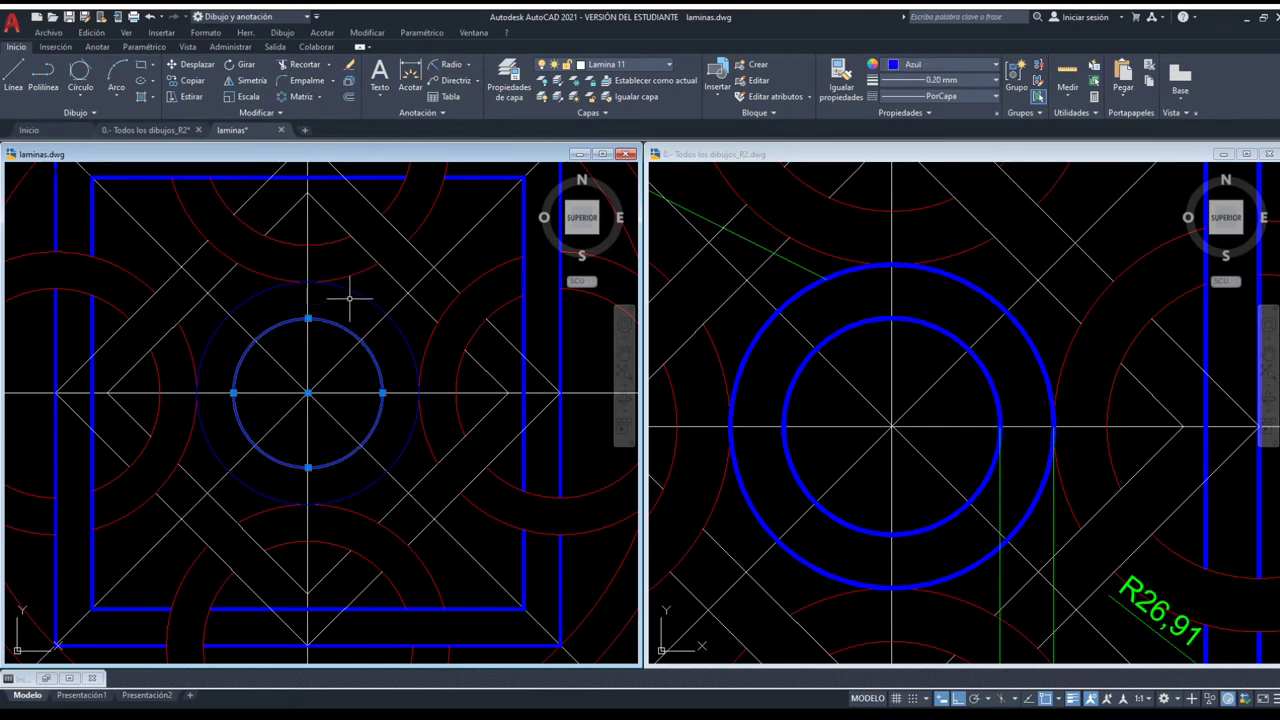
click(346, 291)
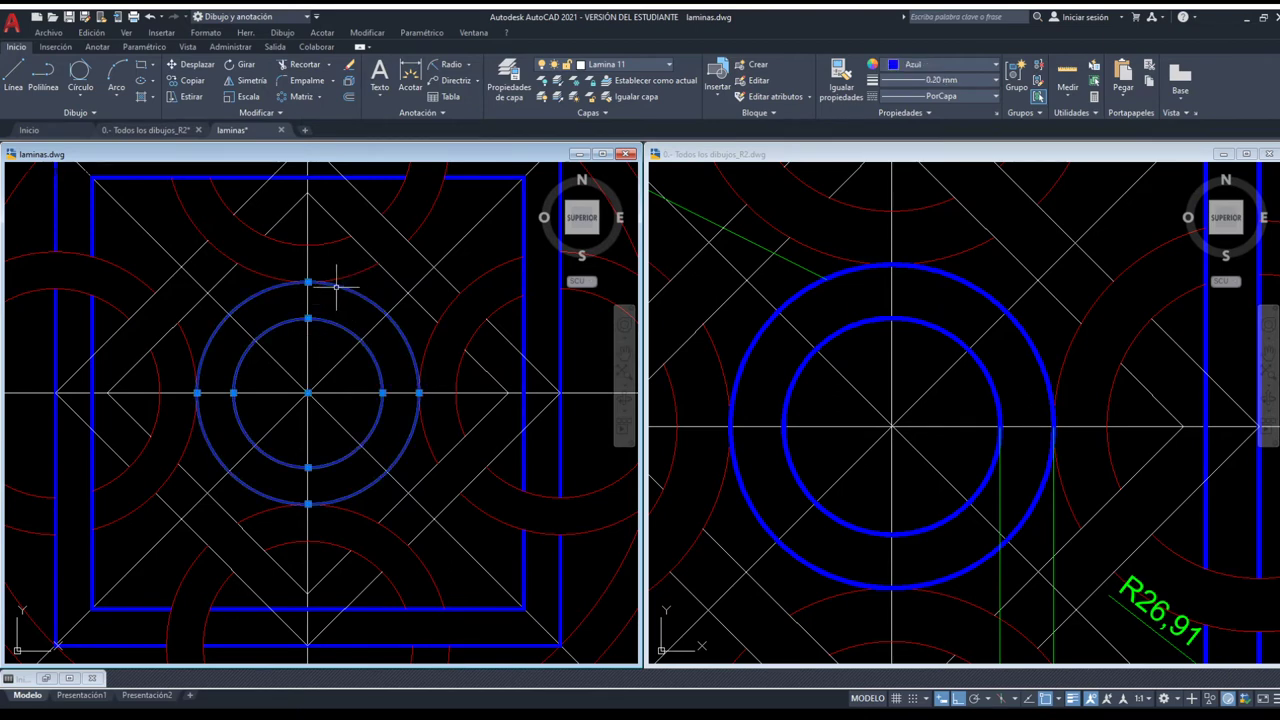
key(Delete)
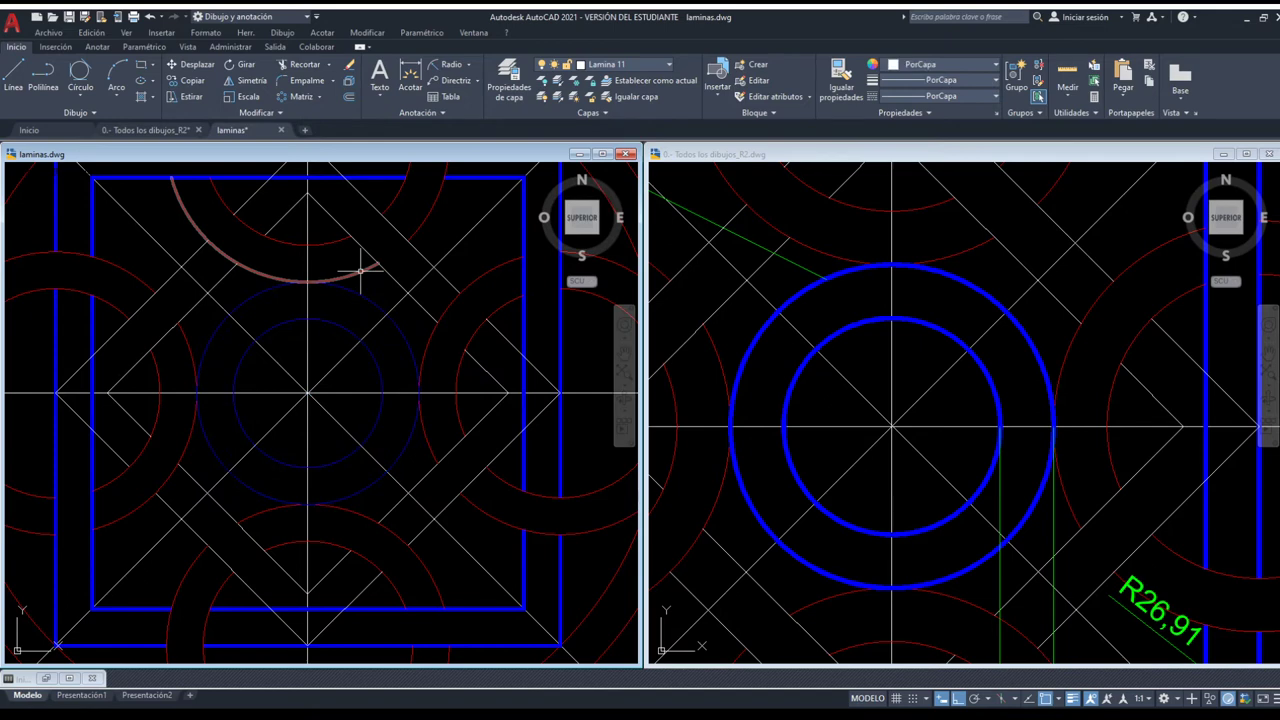
click(350, 328)
key(Delete)
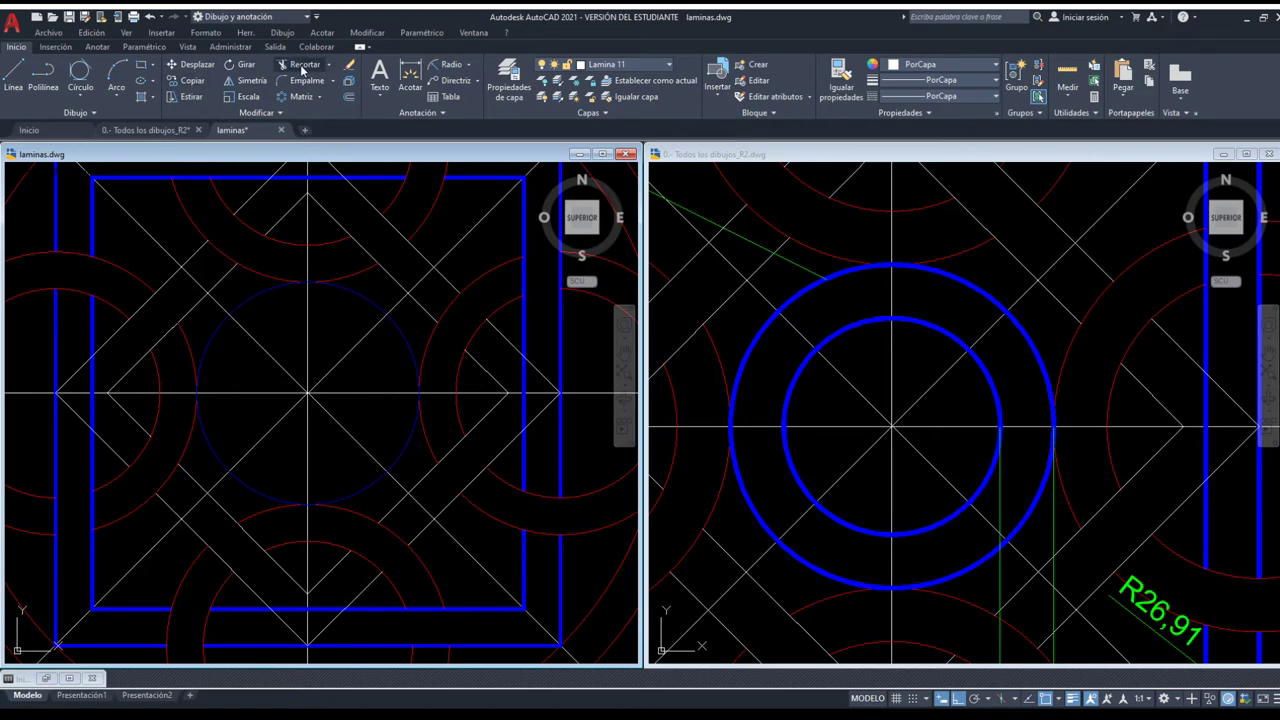
- Trim the old circle's right half at the vertical centre line and delete its left arc
click(327, 336)
click(283, 321)
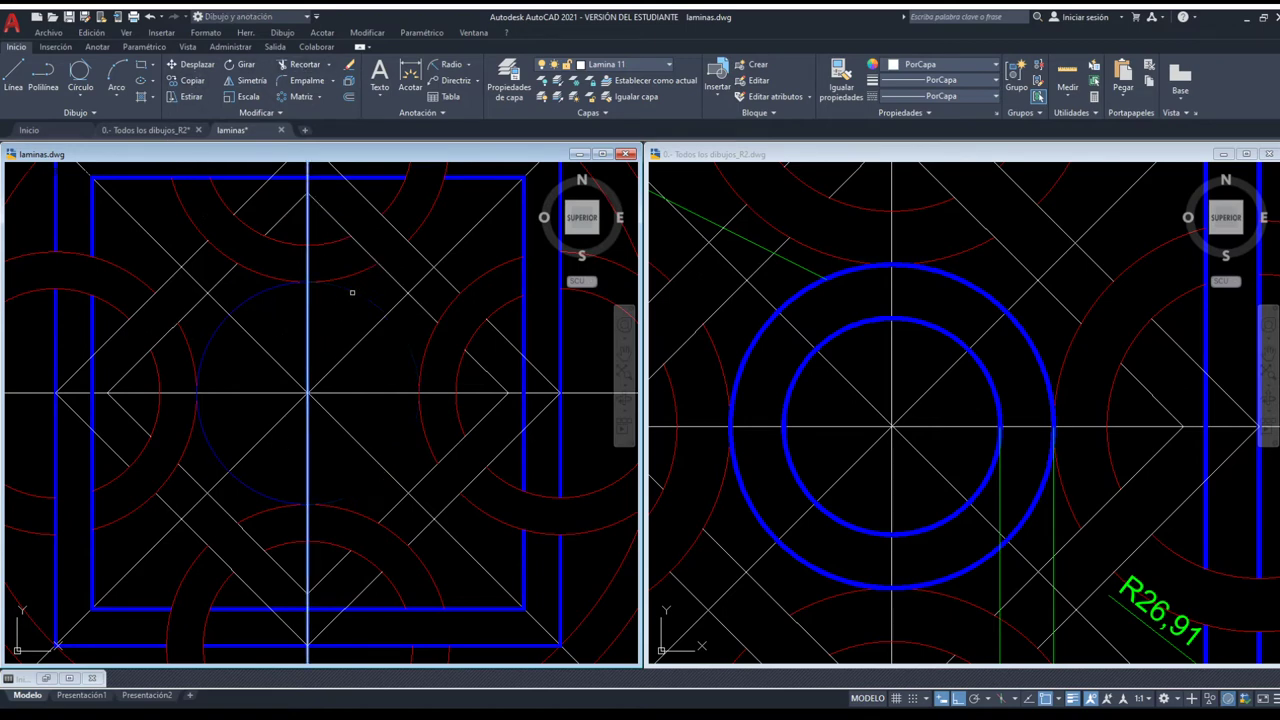
key(Escape)
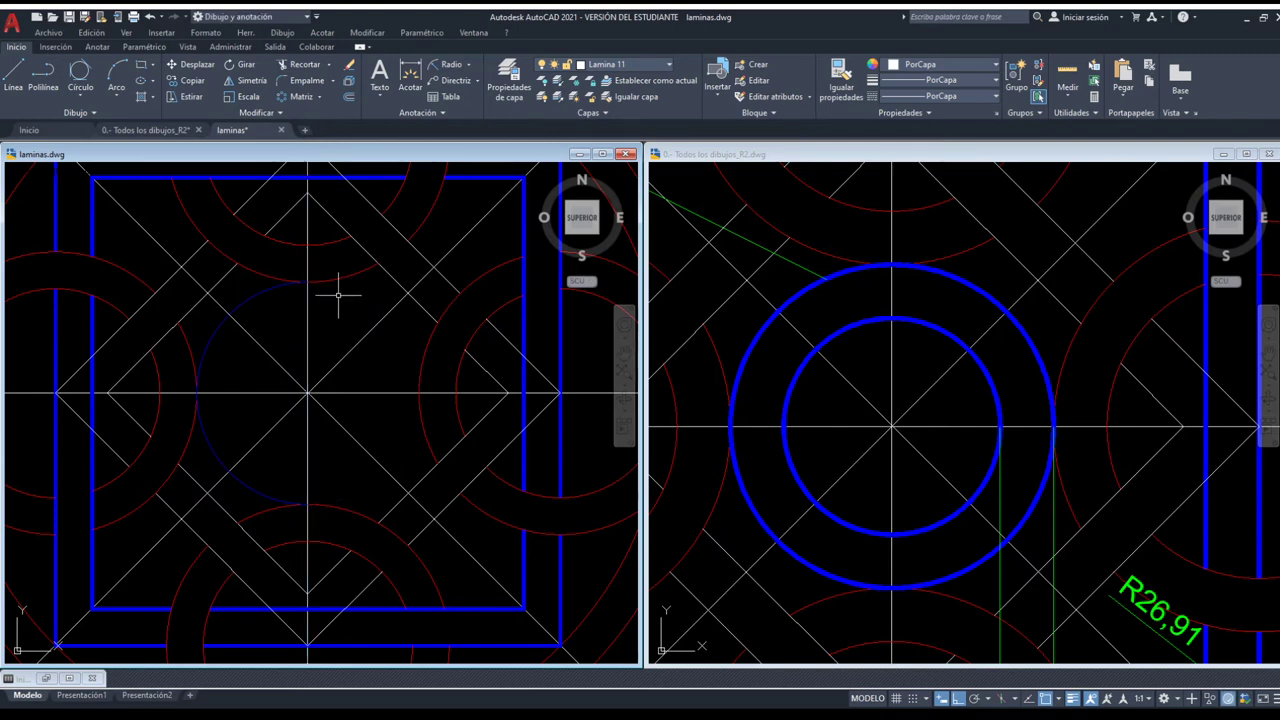
click(247, 291)
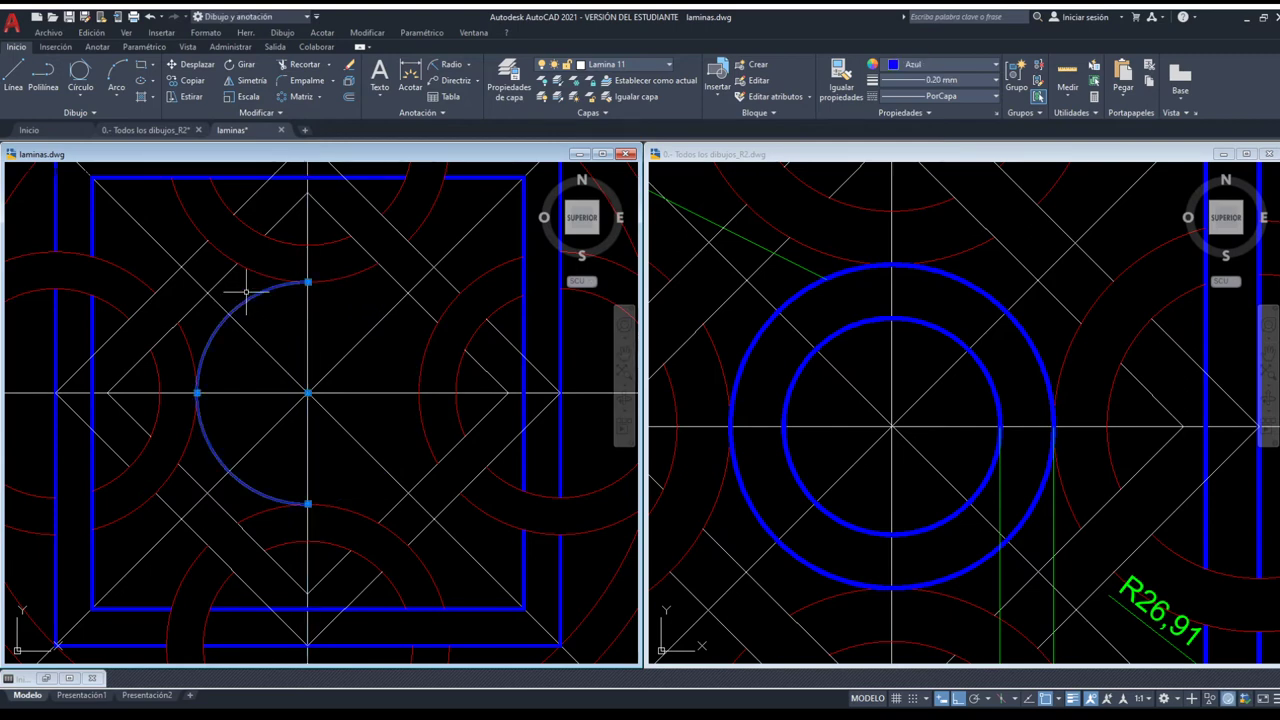
click(196, 490)
click(261, 546)
key(Delete)
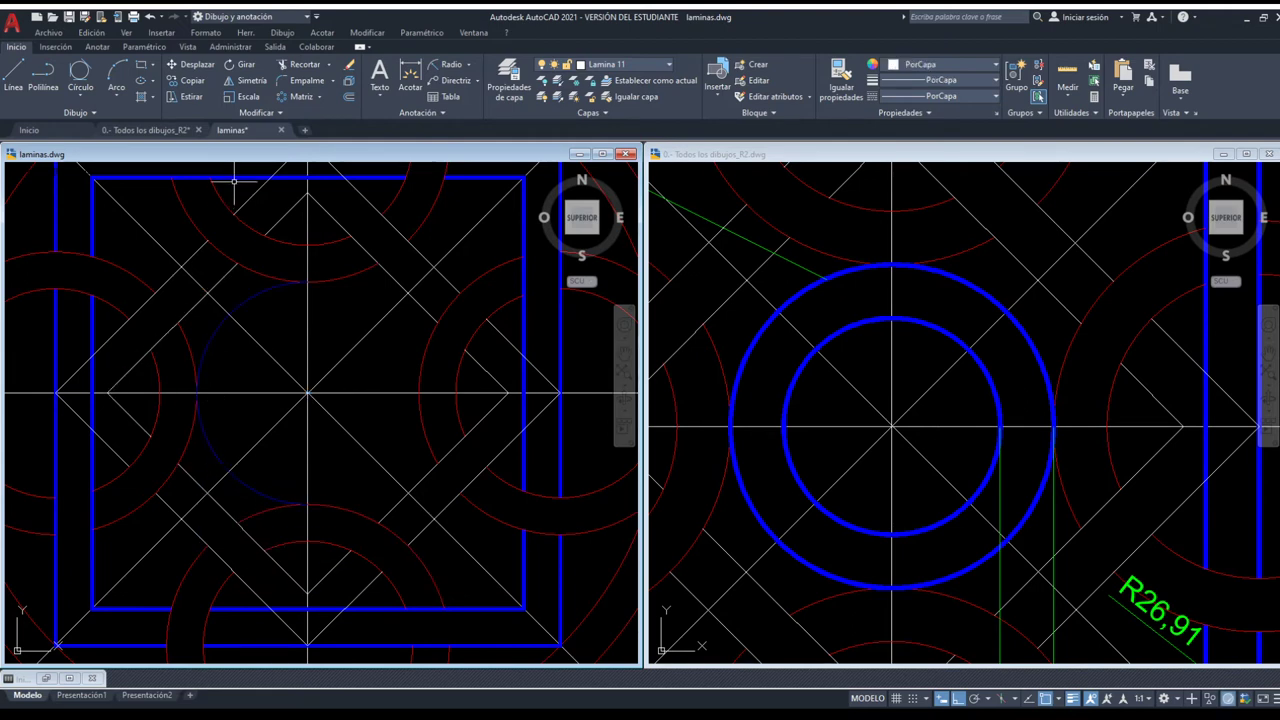
- Start a new polyline at the circle's top point on the vertical centre line
click(80, 72)
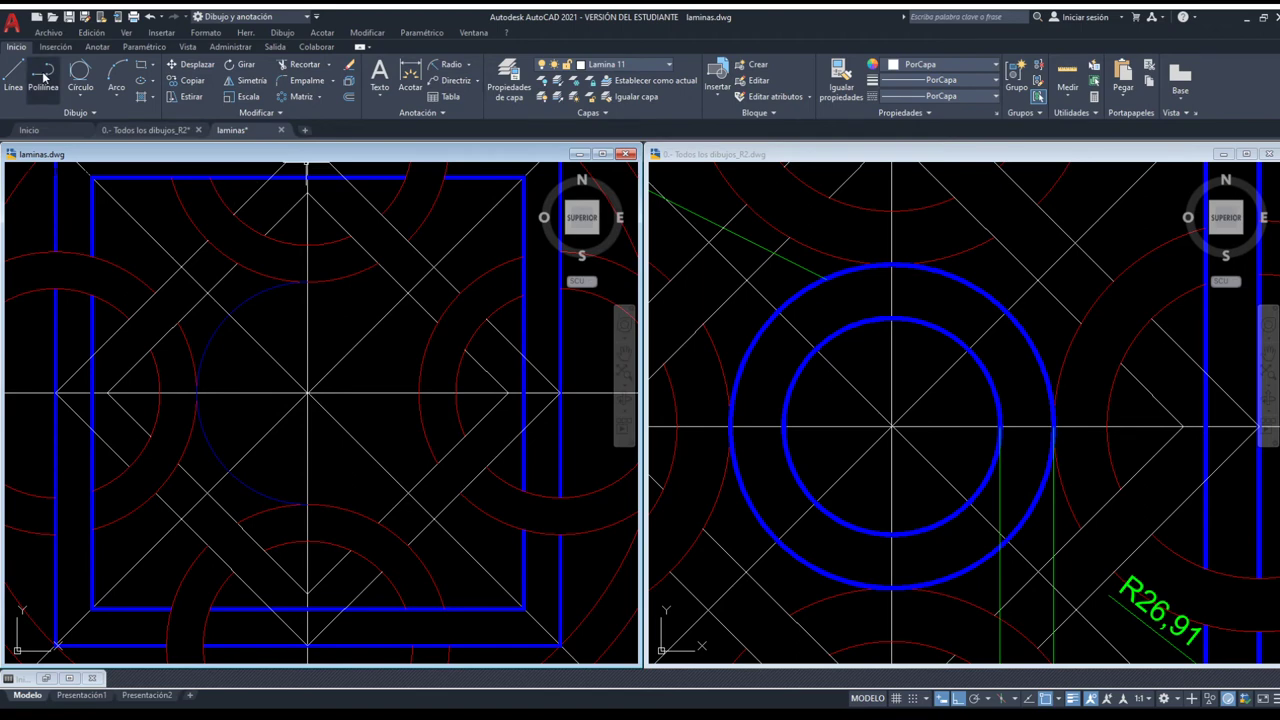
click(307, 277)
scroll(356, 280, up, 4)
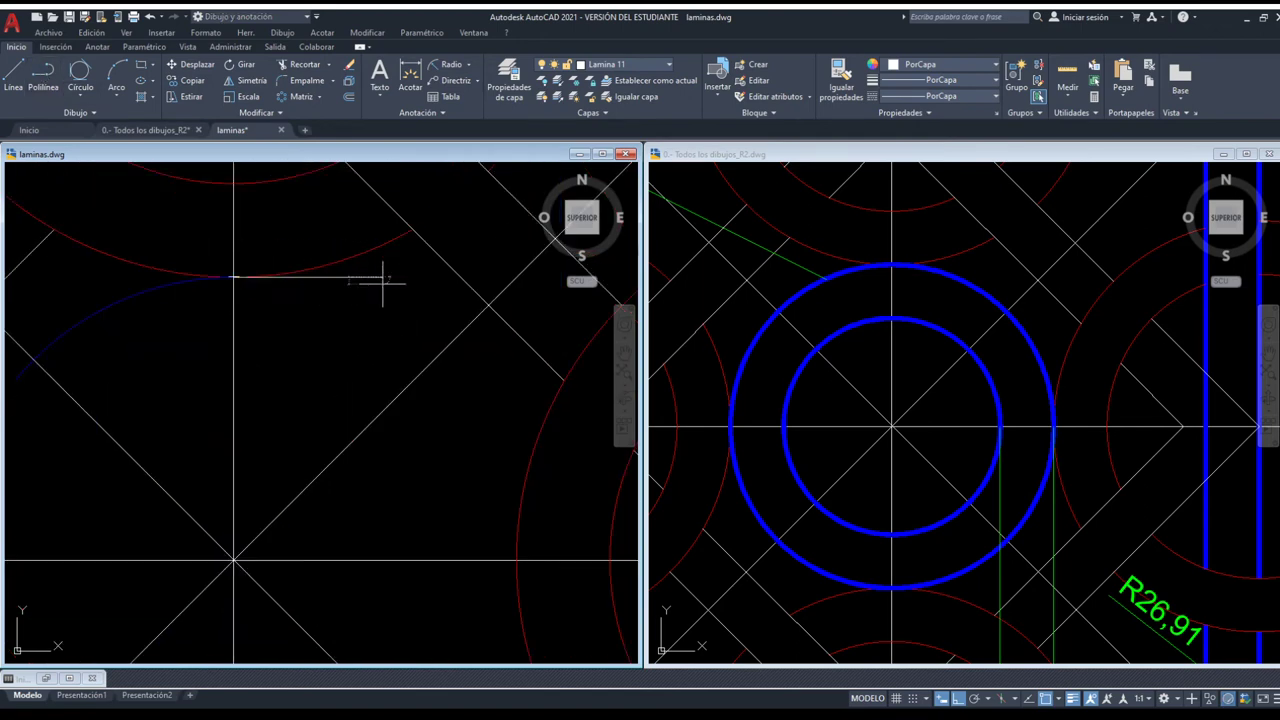
click(382, 277)
key(Escape)
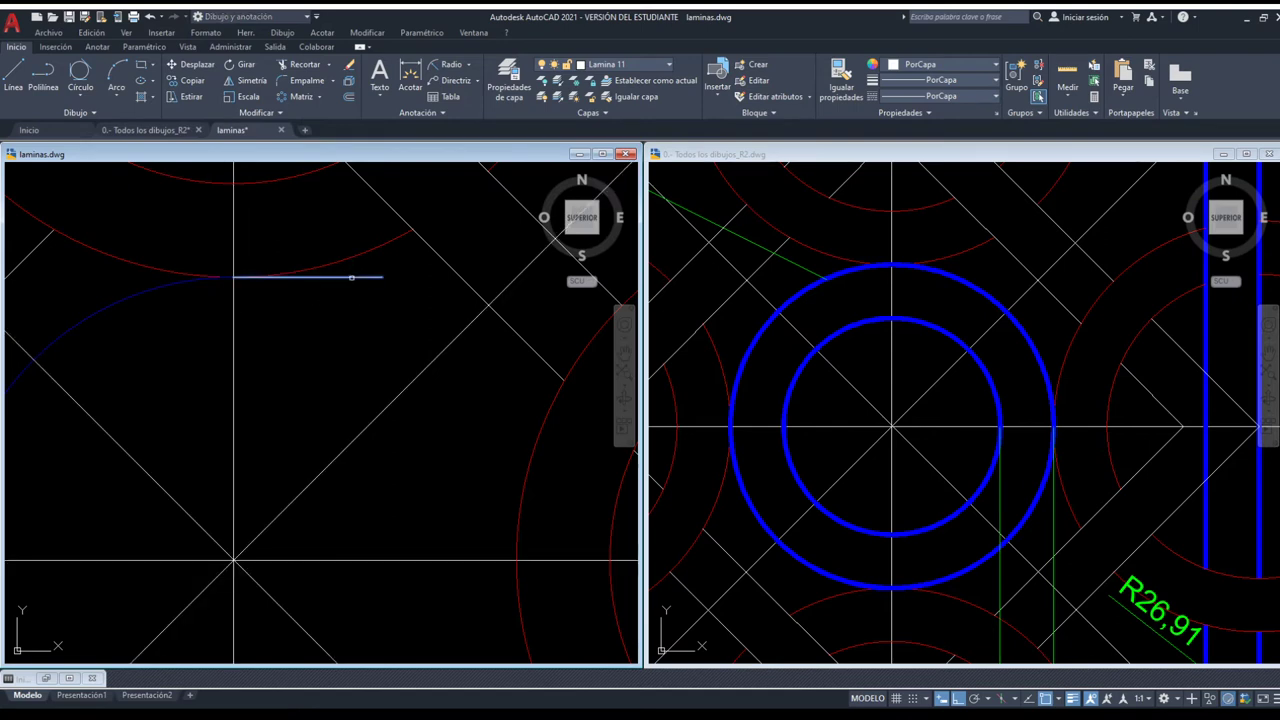
drag(191, 326, 106, 296)
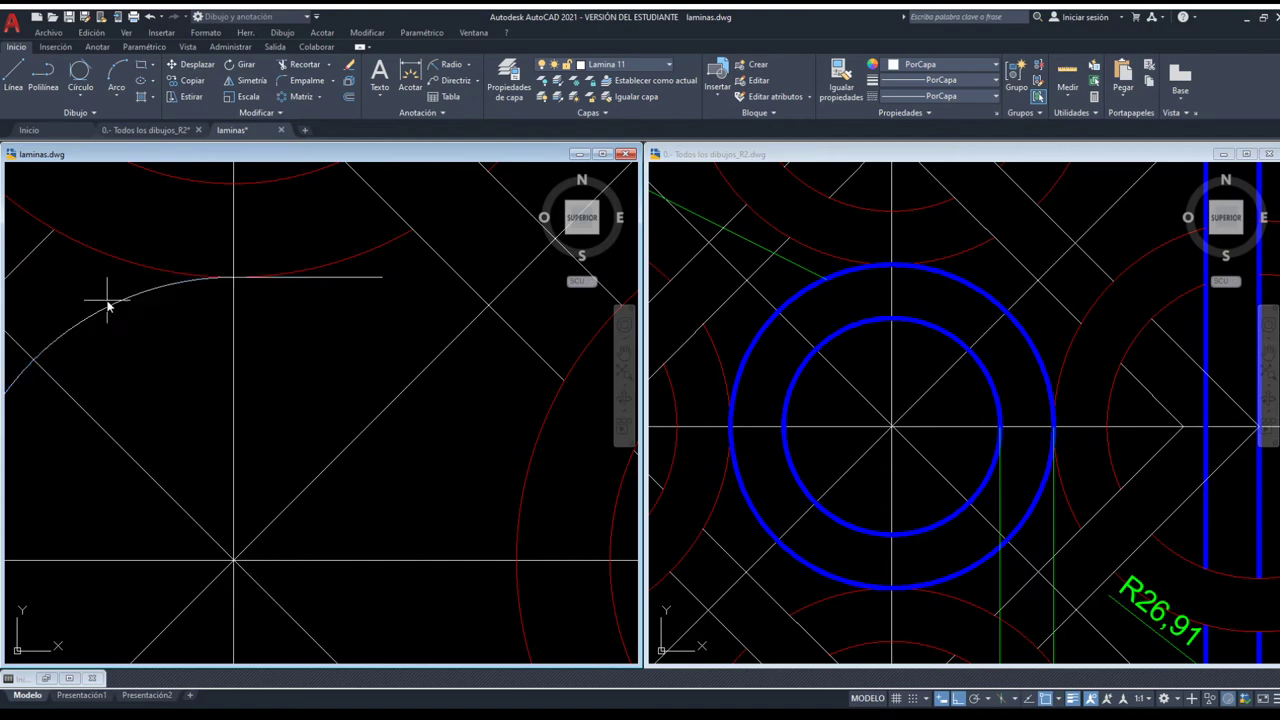
drag(160, 308, 105, 284)
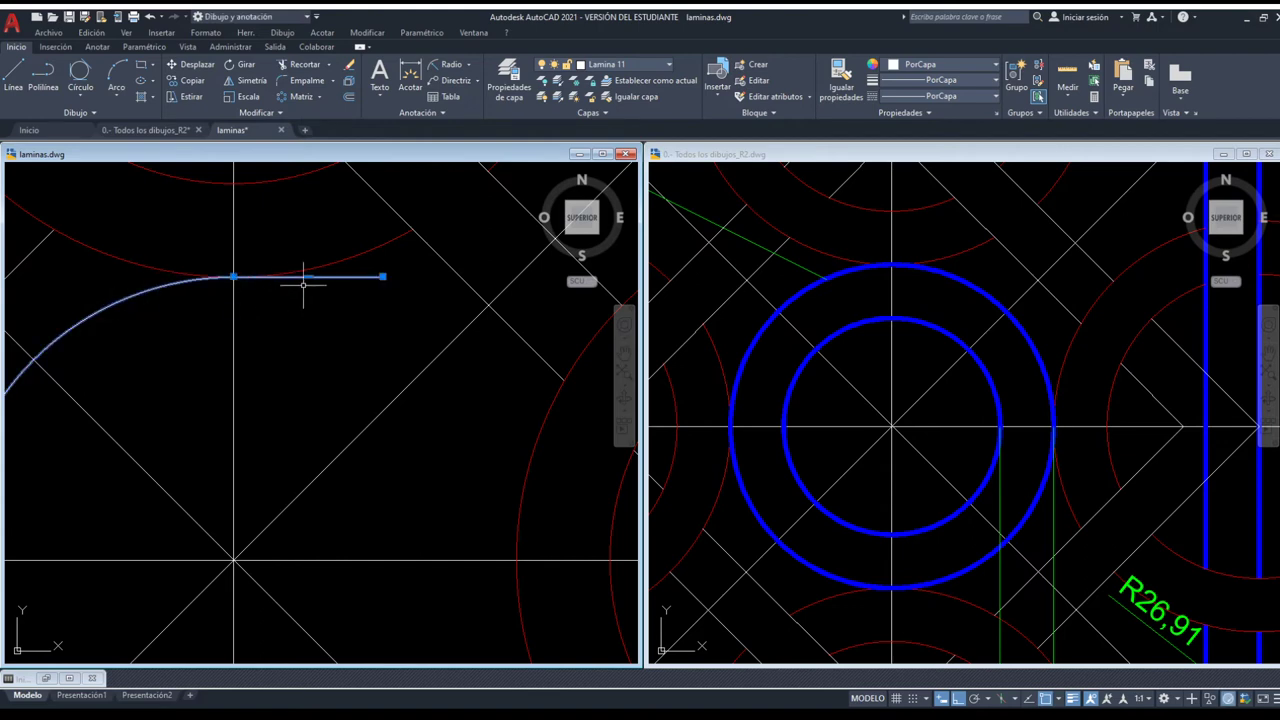
scroll(134, 323, up, 2)
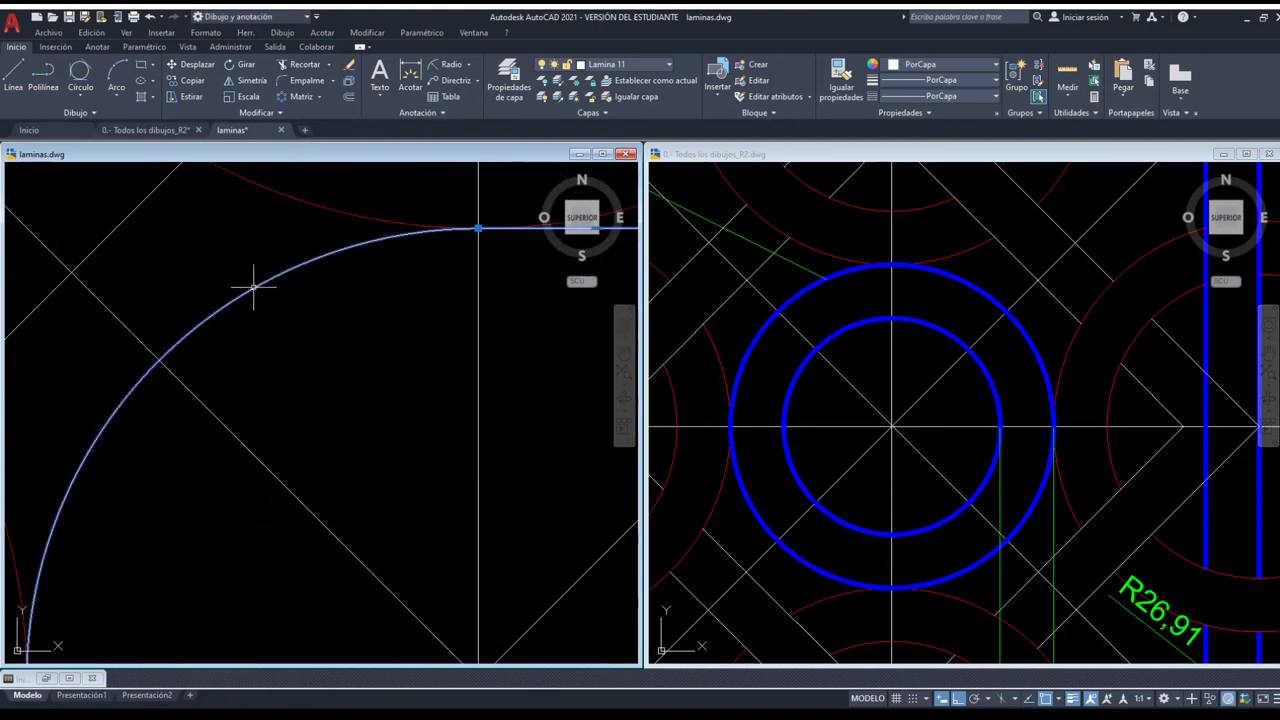
scroll(172, 343, down, 2)
scroll(172, 343, down, 2)
key(Escape)
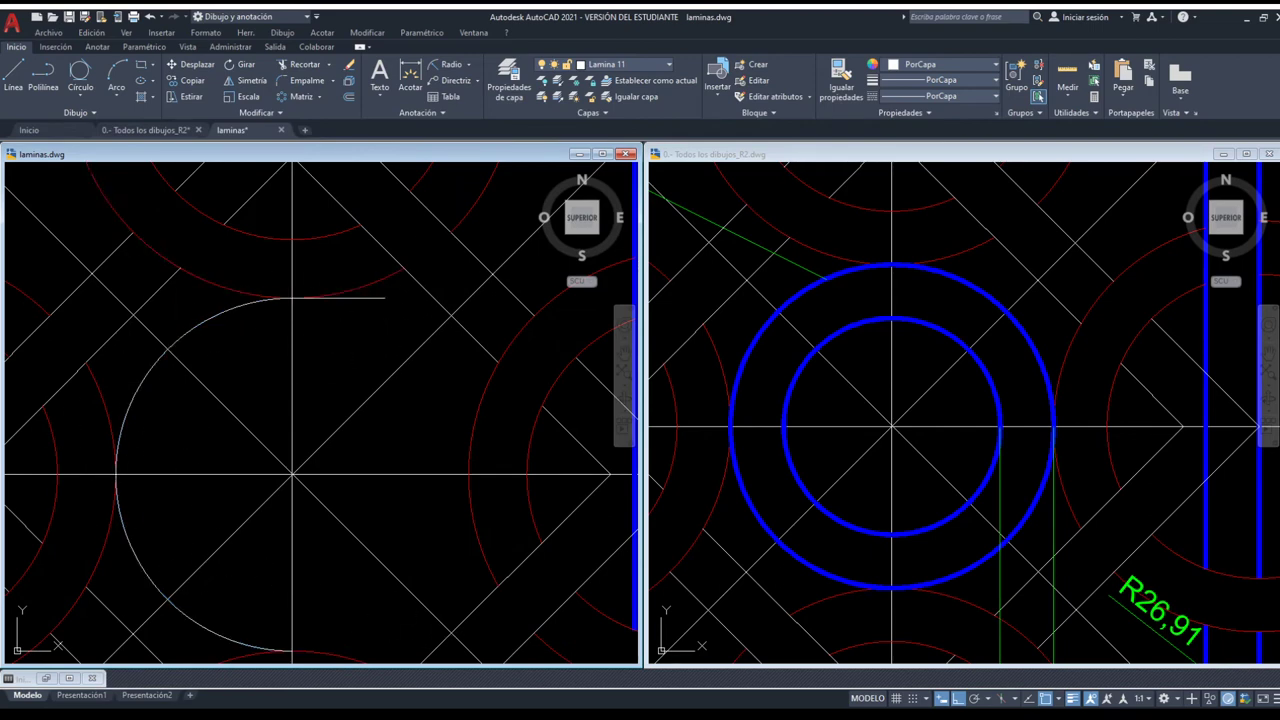
- Trim the horizontal line stub to the right of the vertical axis
click(339, 347)
click(265, 318)
click(374, 298)
key(Return)
key(Return)
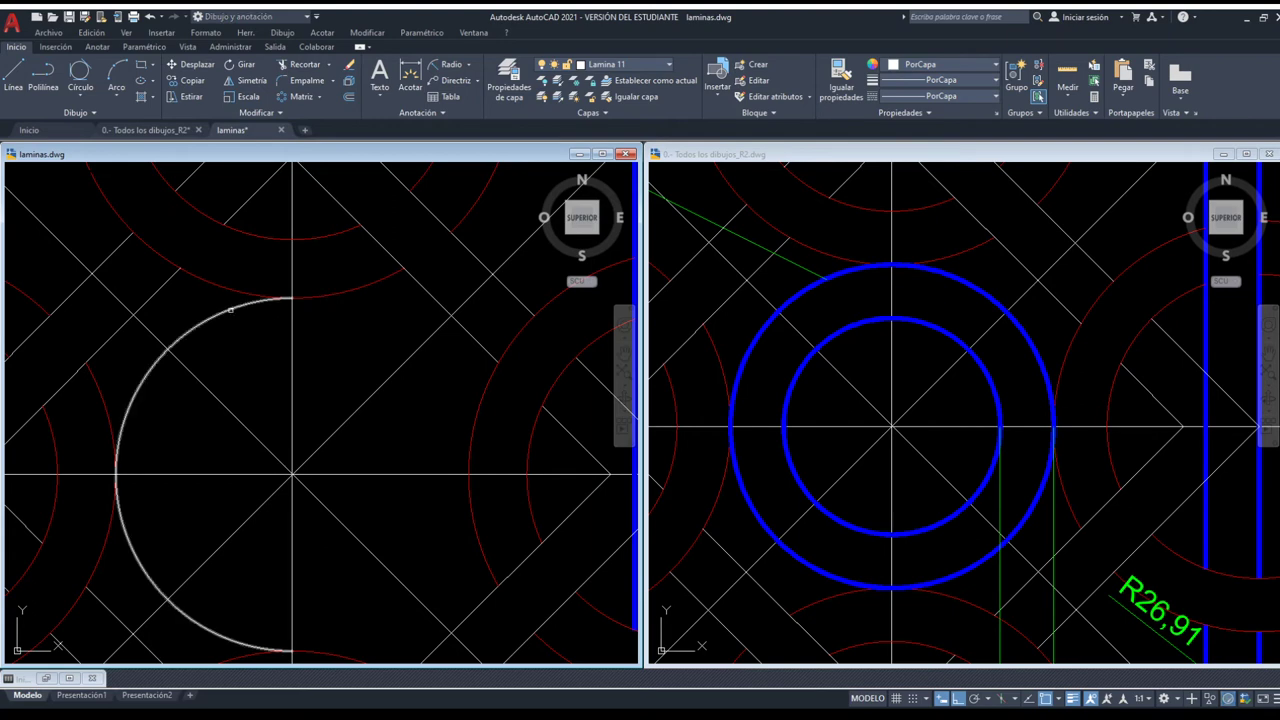
key(Escape)
- Give the left central arc the blue frame's thick blue style, restoring the right half
scroll(277, 366, down, 2)
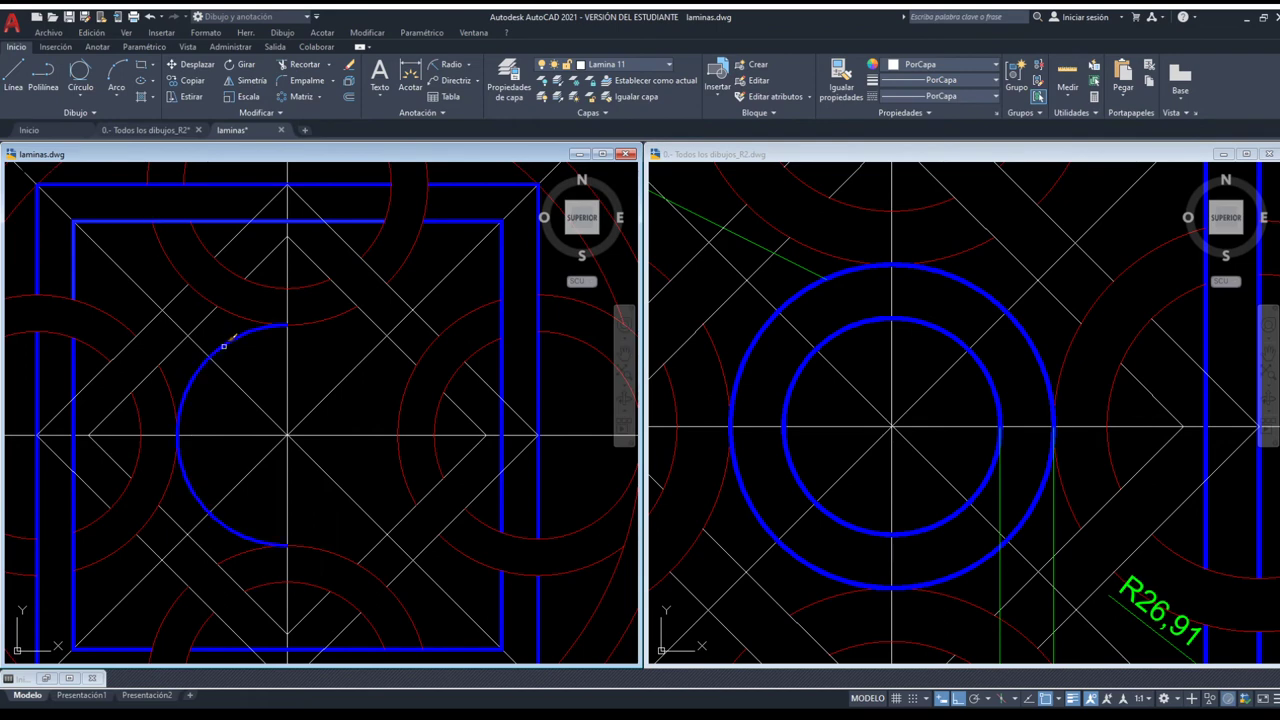
click(225, 346)
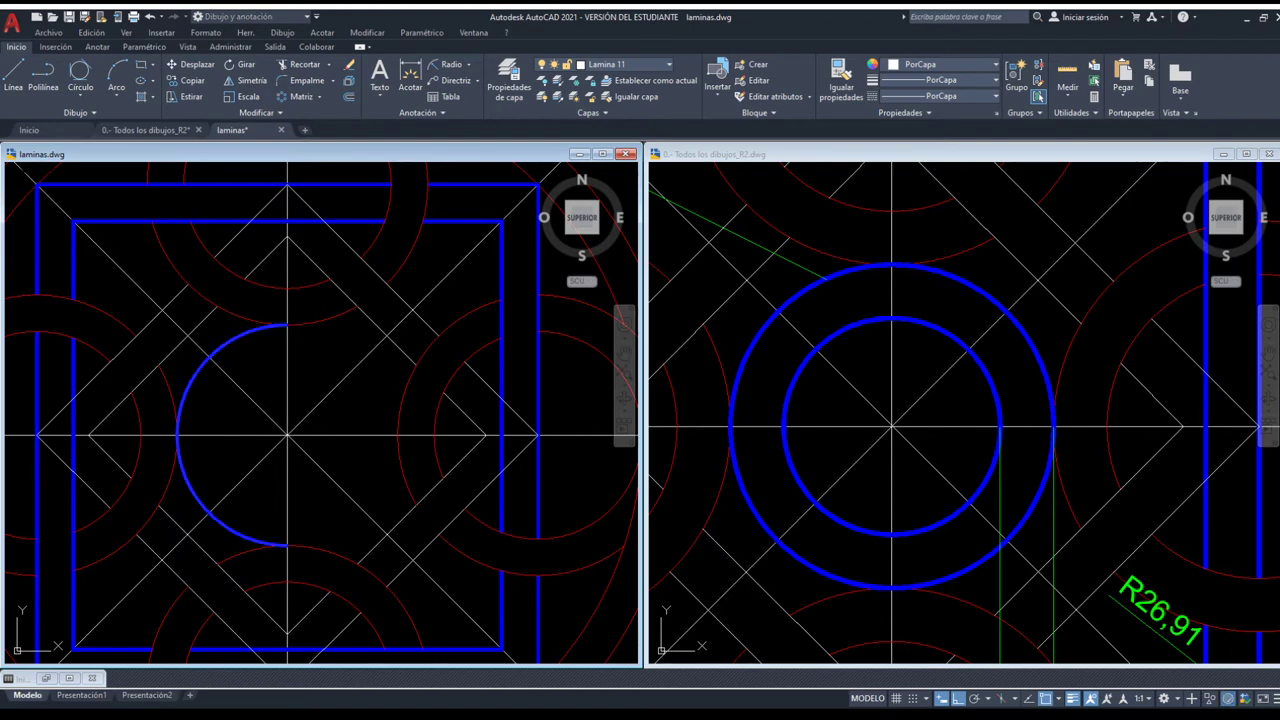
key(ctrl+z)
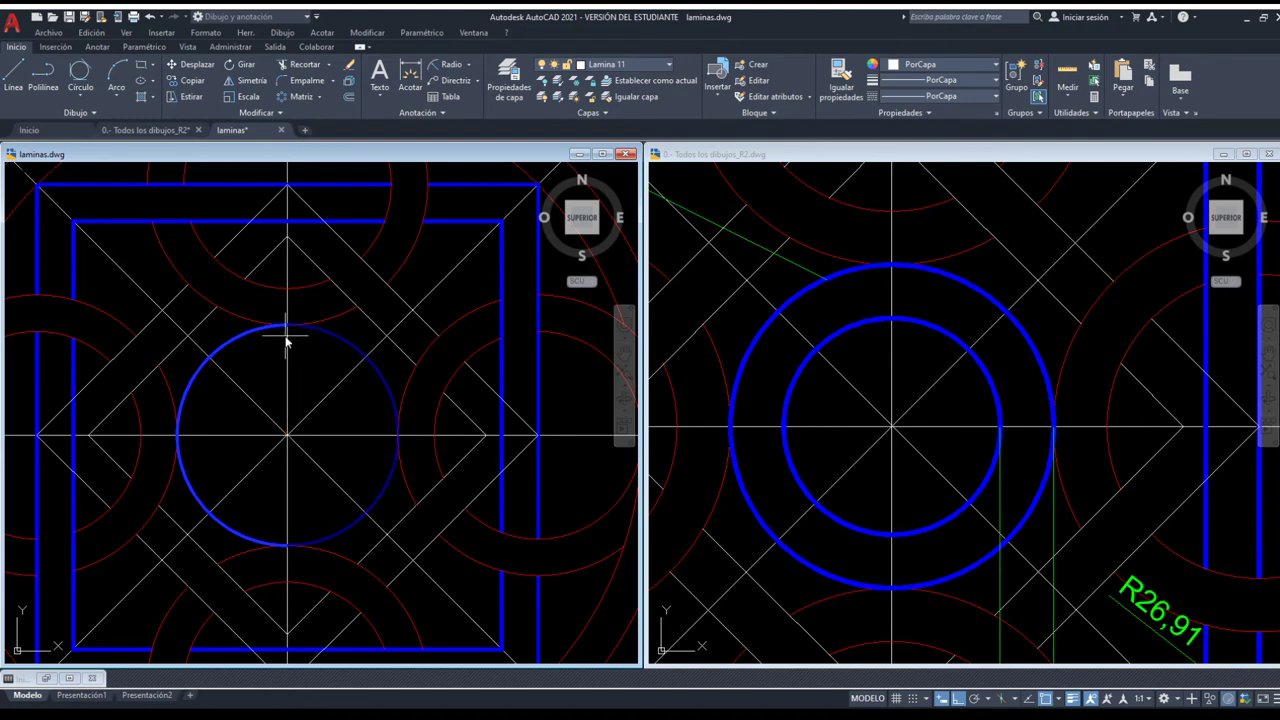
- Mirror the blue arc across the vertical axis into a complete thick blue circle
click(286, 334)
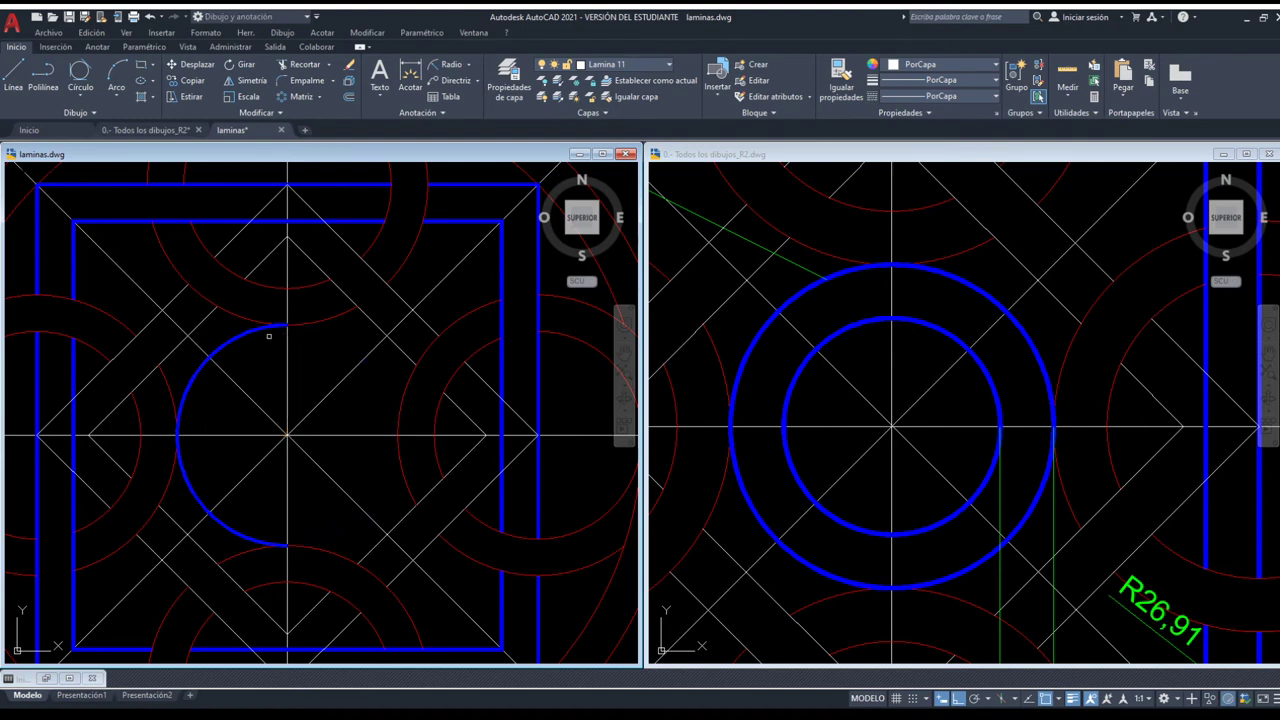
click(287, 288)
click(289, 436)
key(Return)
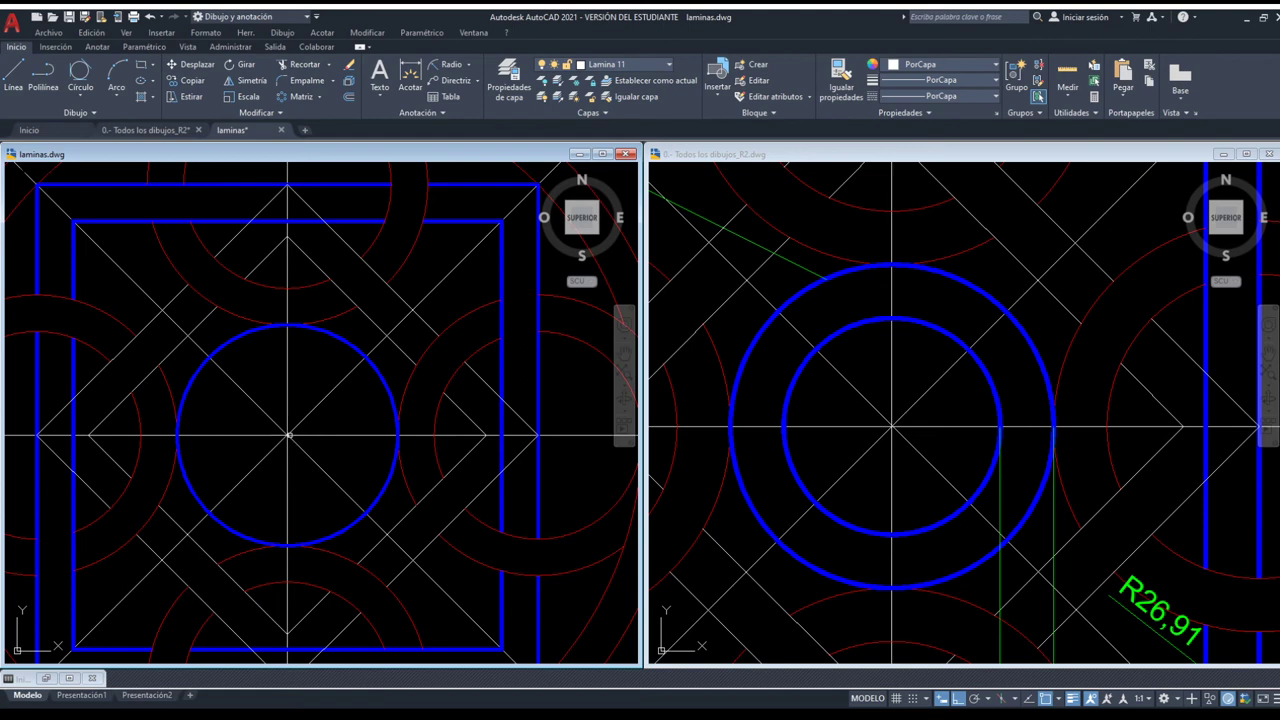
key(Return)
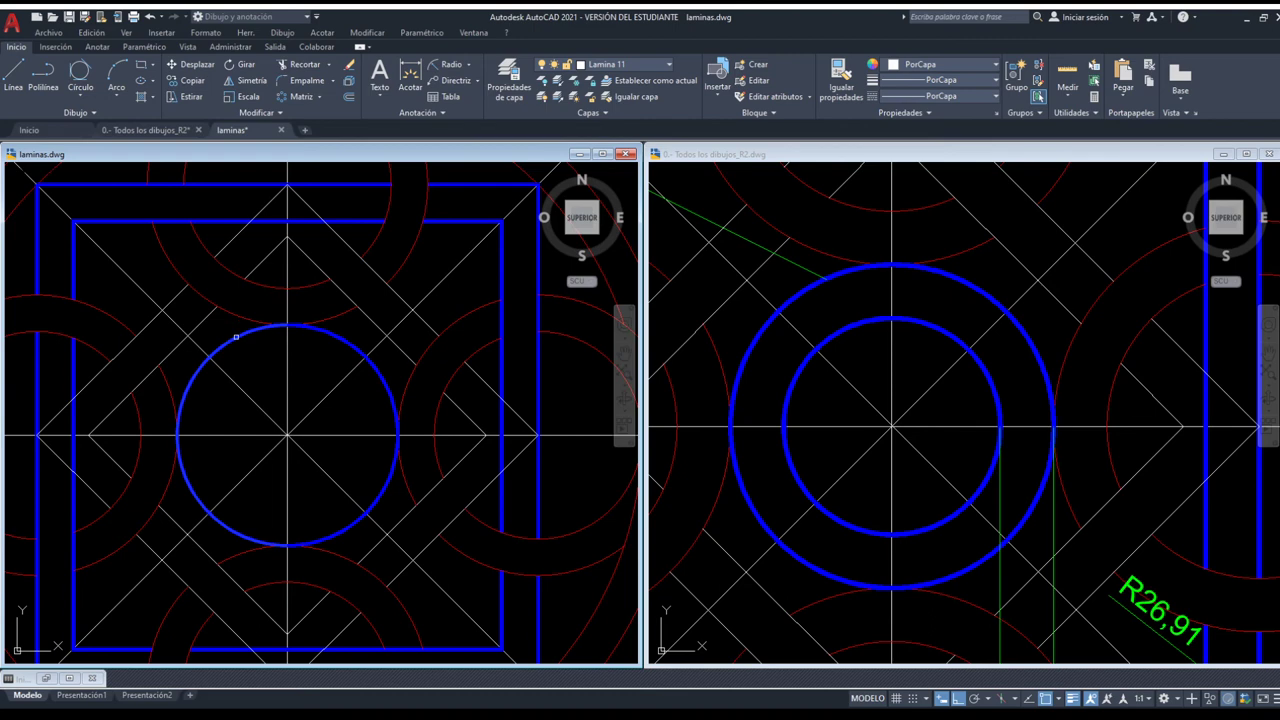
key(Escape)
click(328, 332)
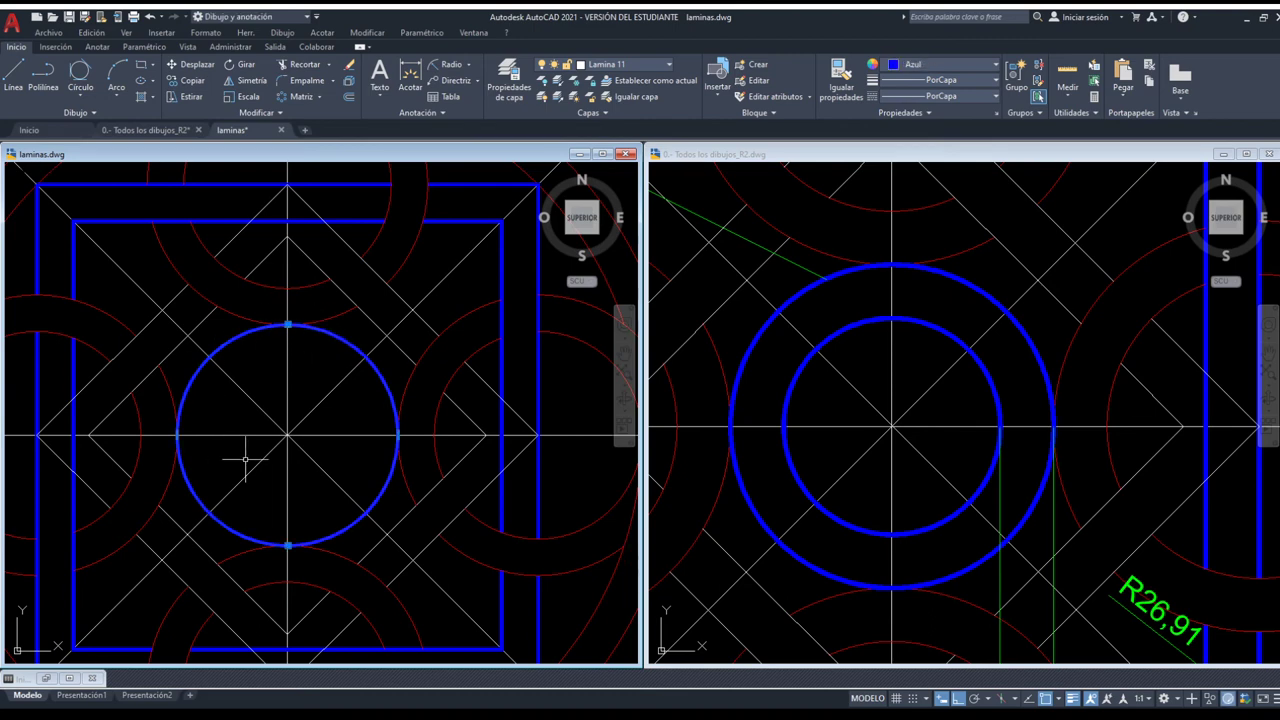
key(Delete)
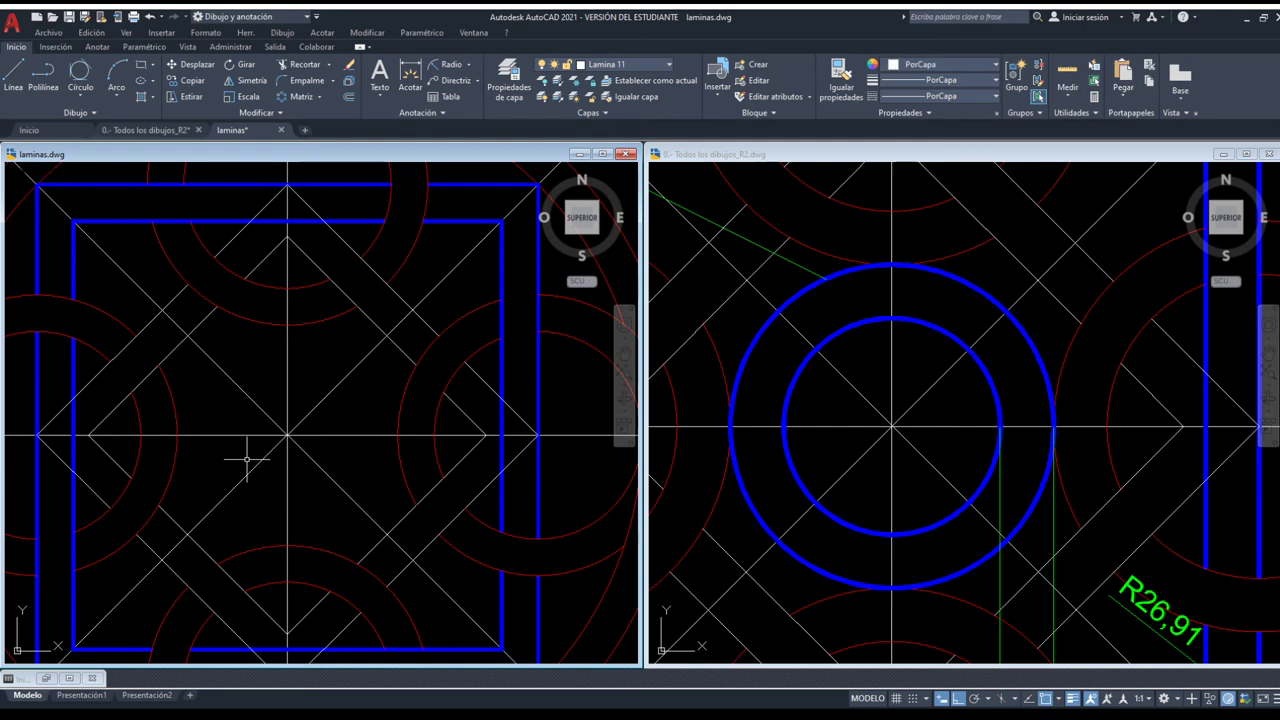
key(ctrl+z)
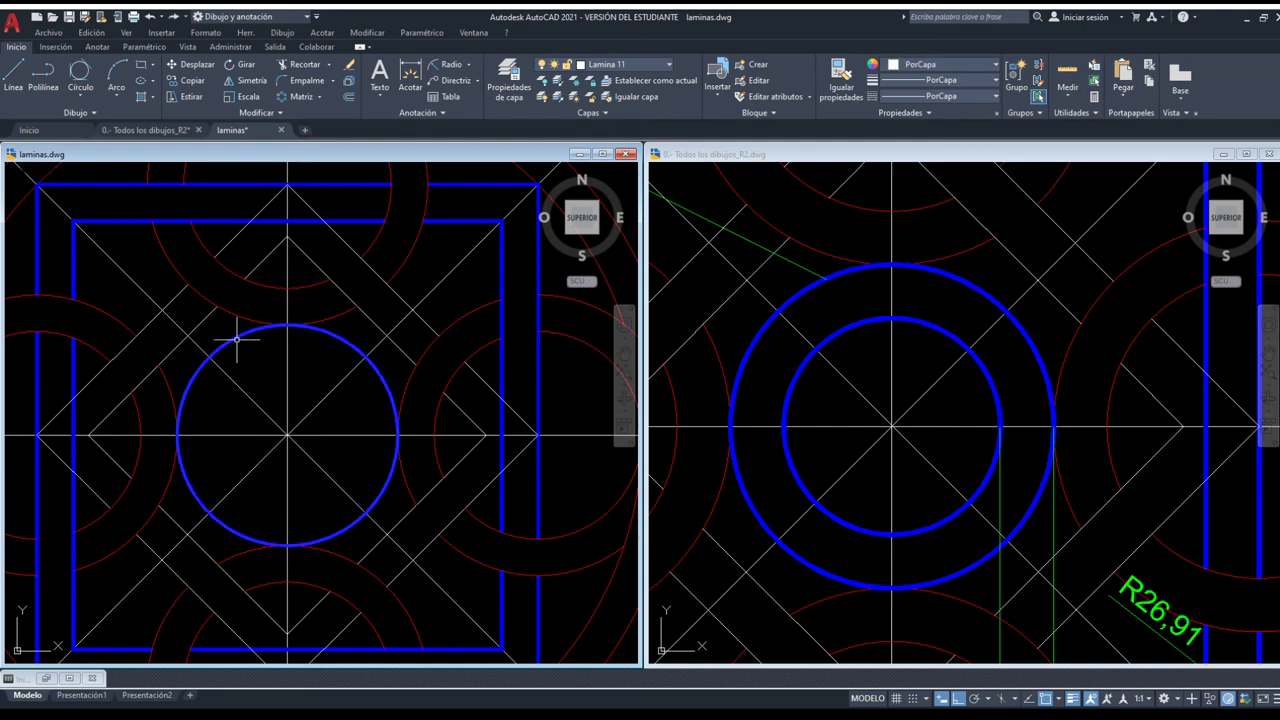
- Draw a smaller concentric circle at the same centre using the C command
text(c)
key(Return)
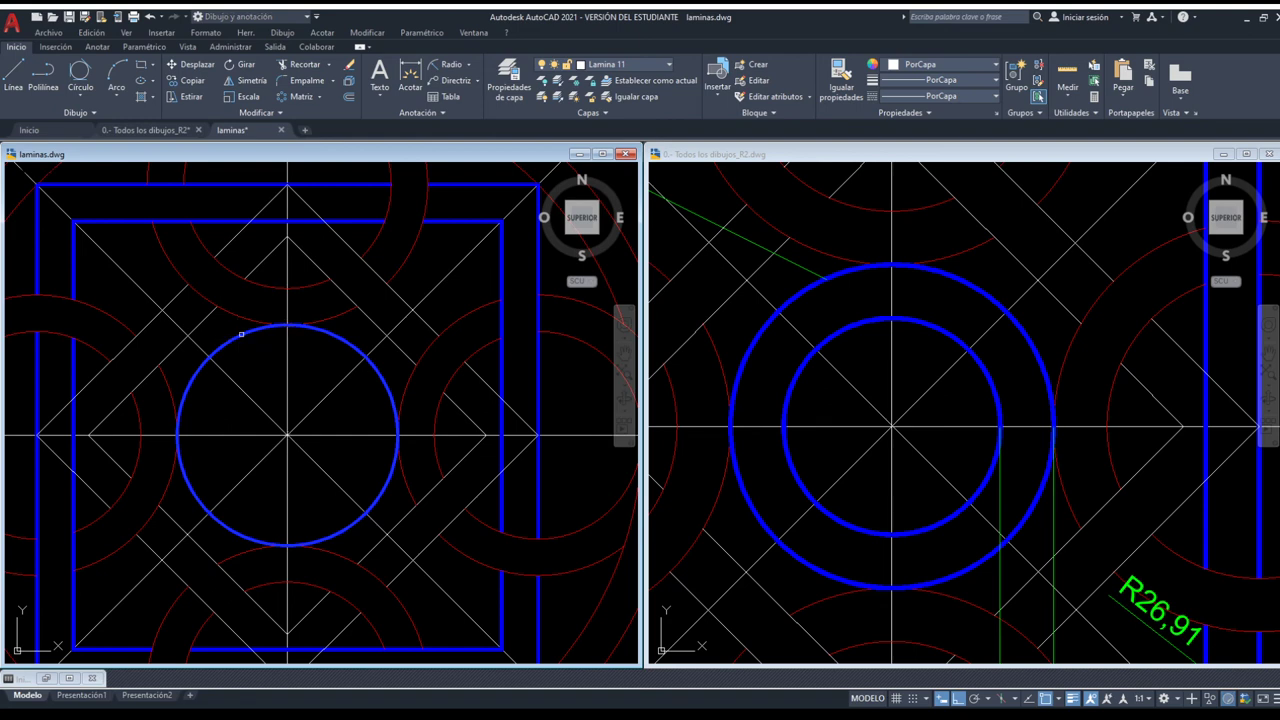
click(240, 337)
click(257, 360)
scroll(257, 361, up, 1)
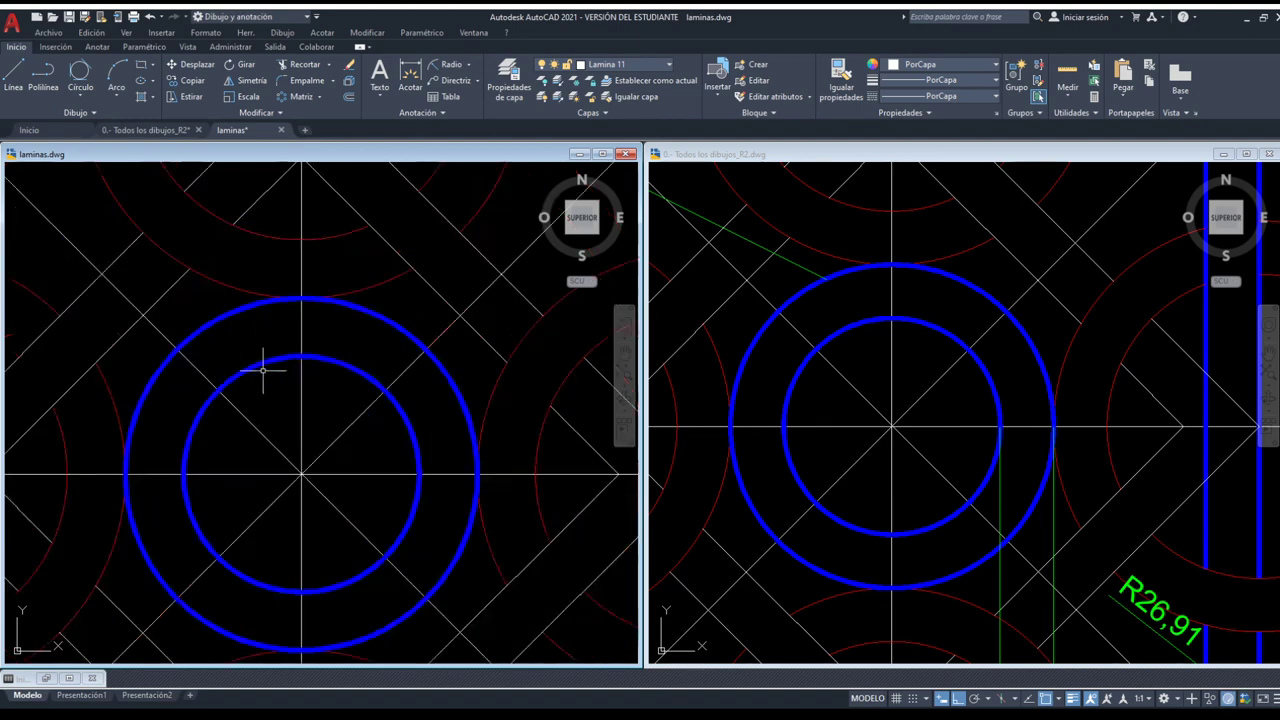
scroll(263, 366, up, 3)
click(257, 349)
scroll(294, 334, down, 2)
key(Escape)
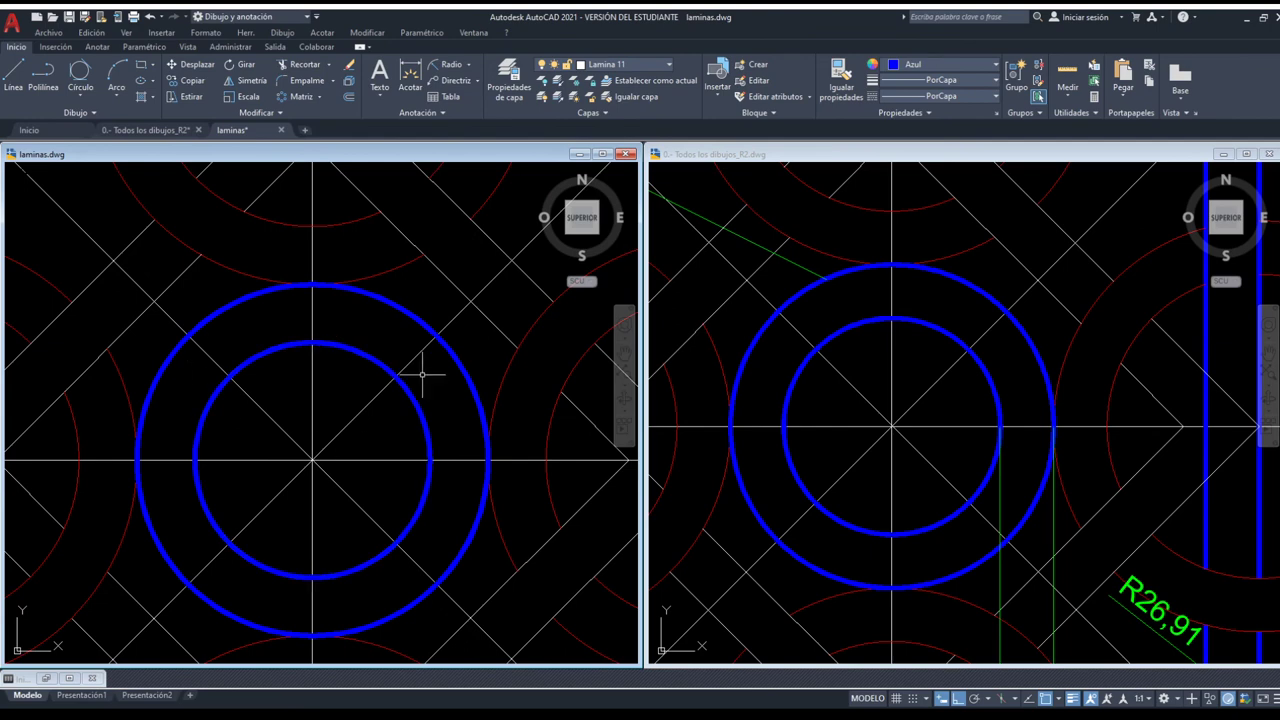
scroll(423, 409, down, 2)
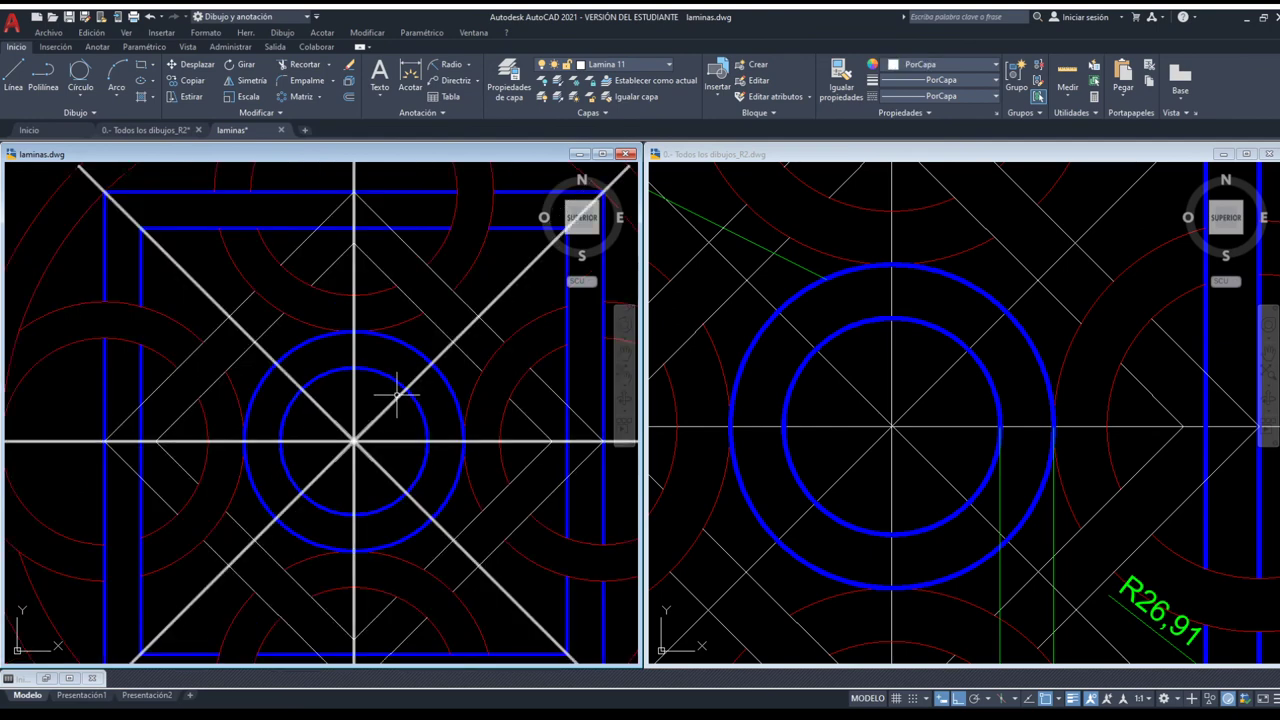
middle_drag(400, 391, 408, 391)
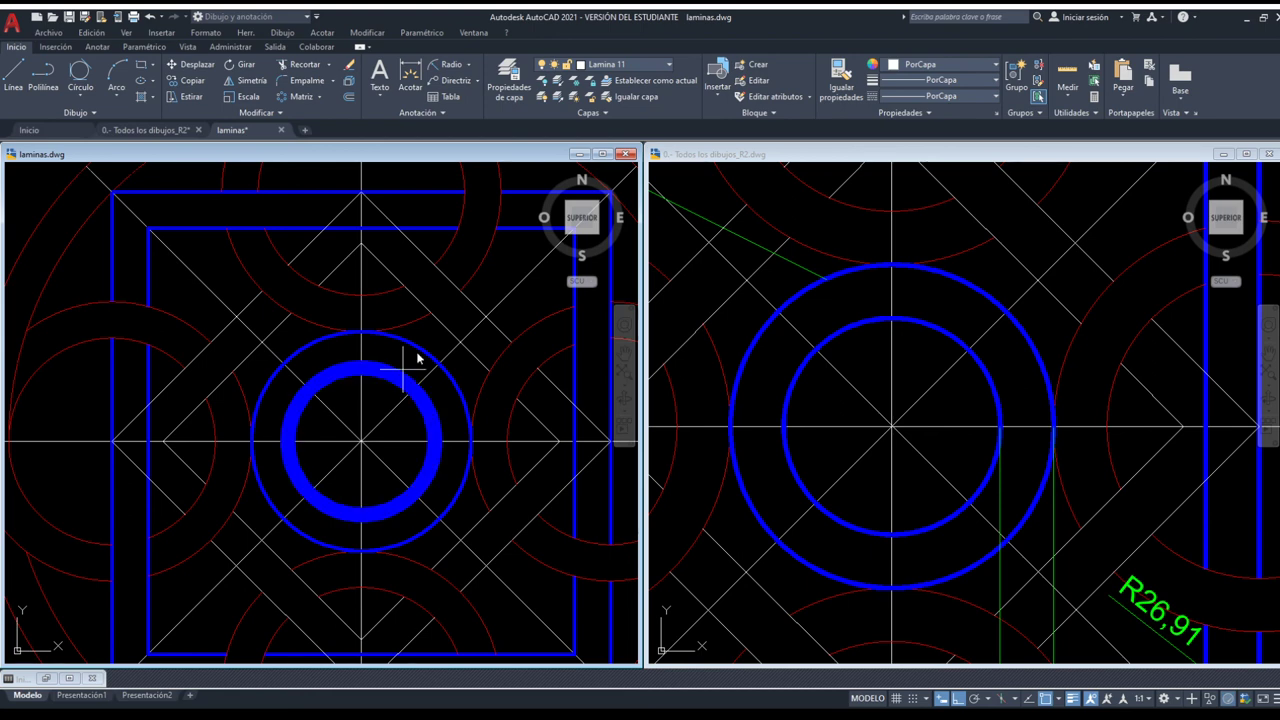
key(ctrl+z)
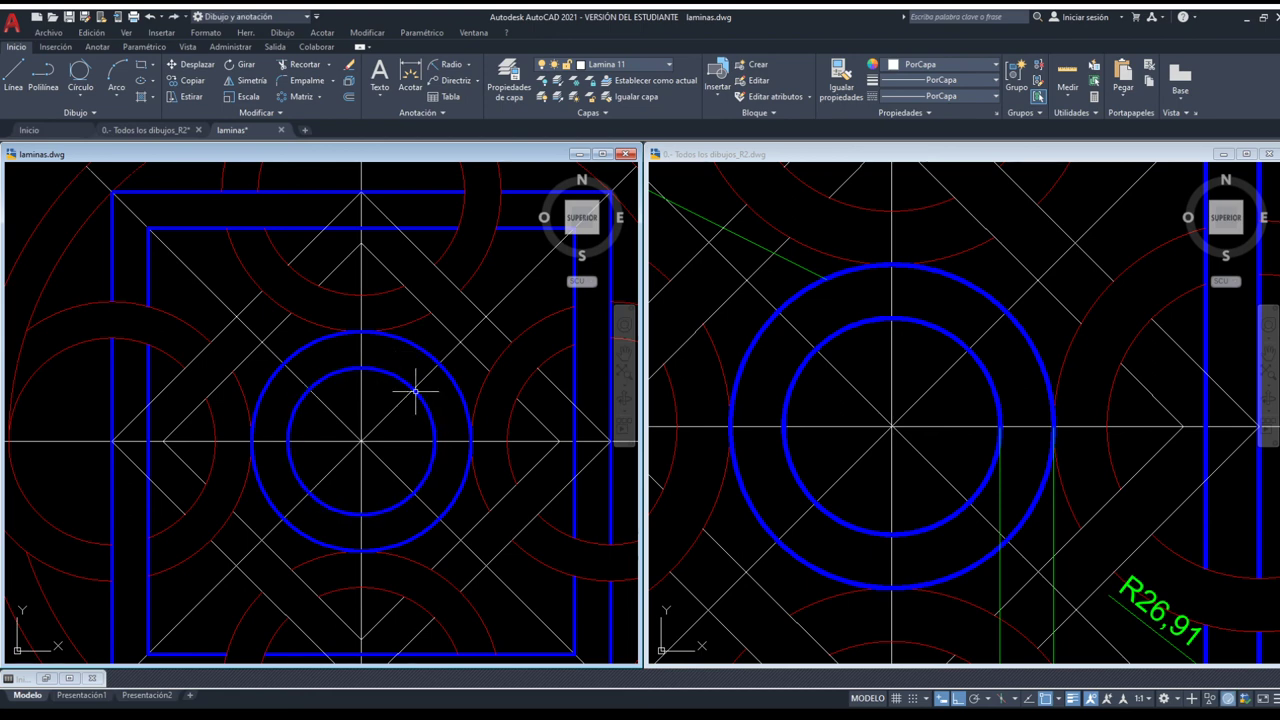